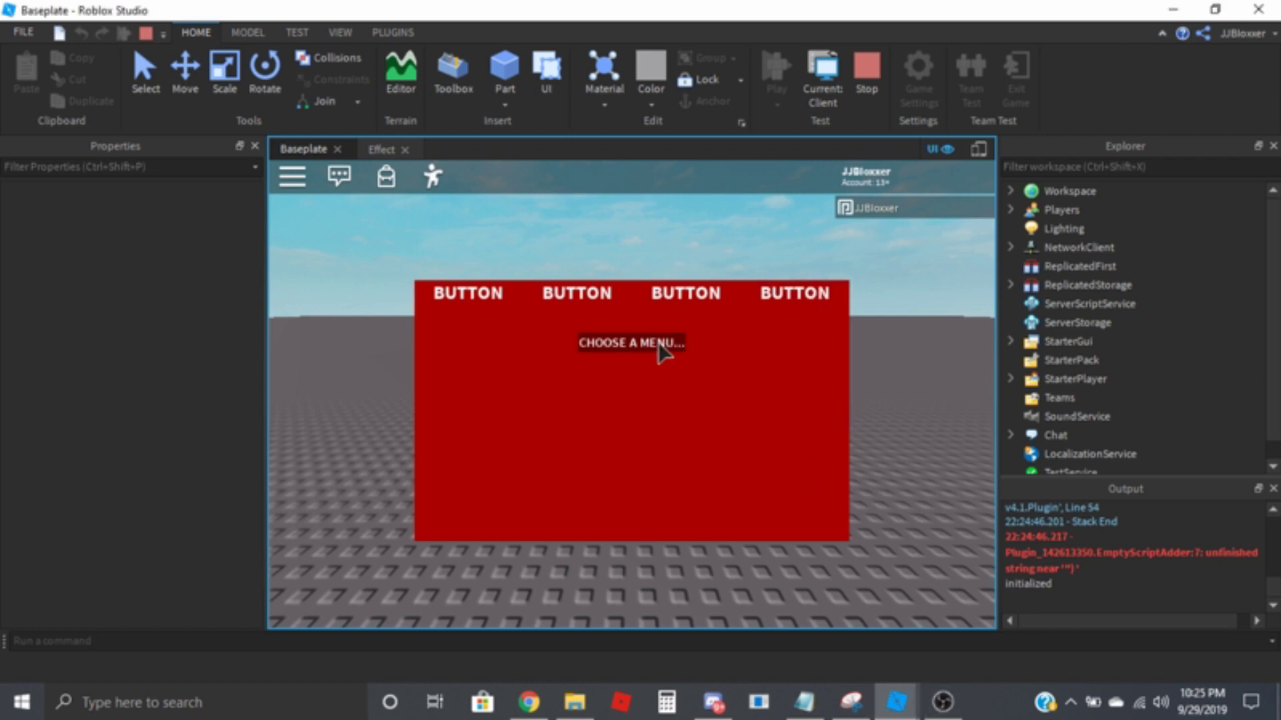
# Test the existing dropdown in the play-test by opening and closing its list.
pyautogui.click(660, 344)
pyautogui.click(659, 345)
pyautogui.click(659, 346)
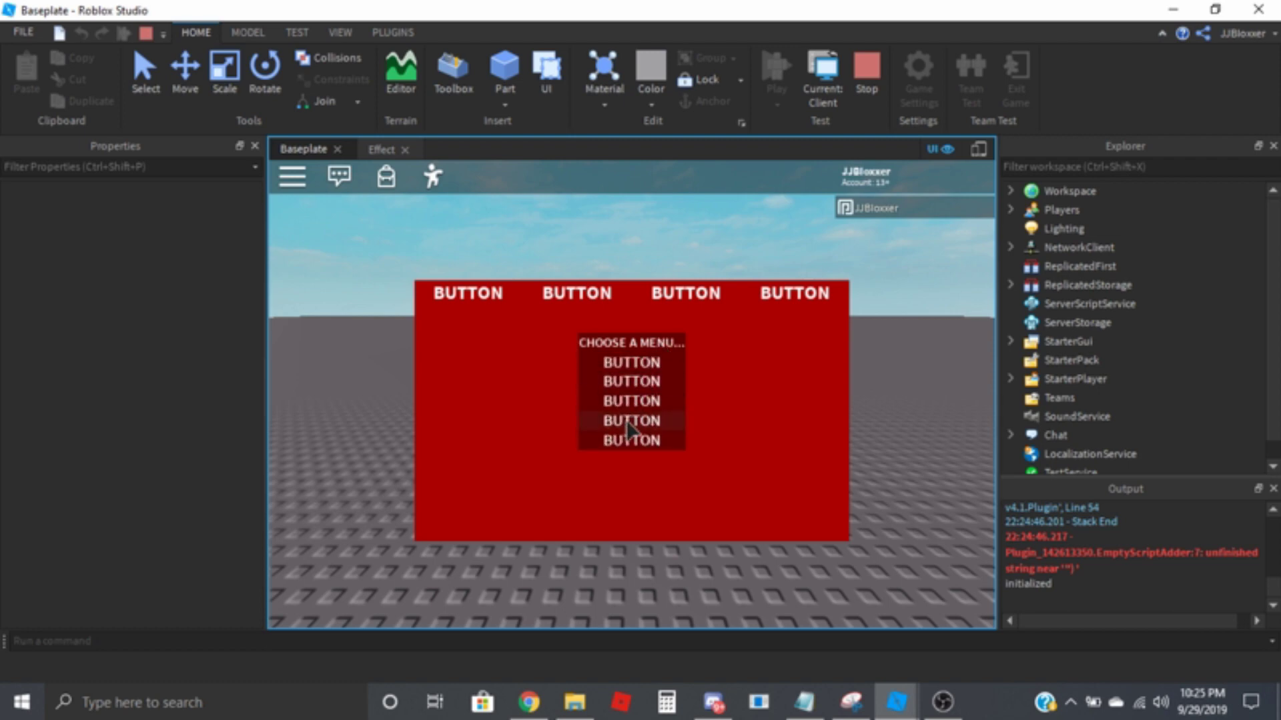
pyautogui.click(636, 374)
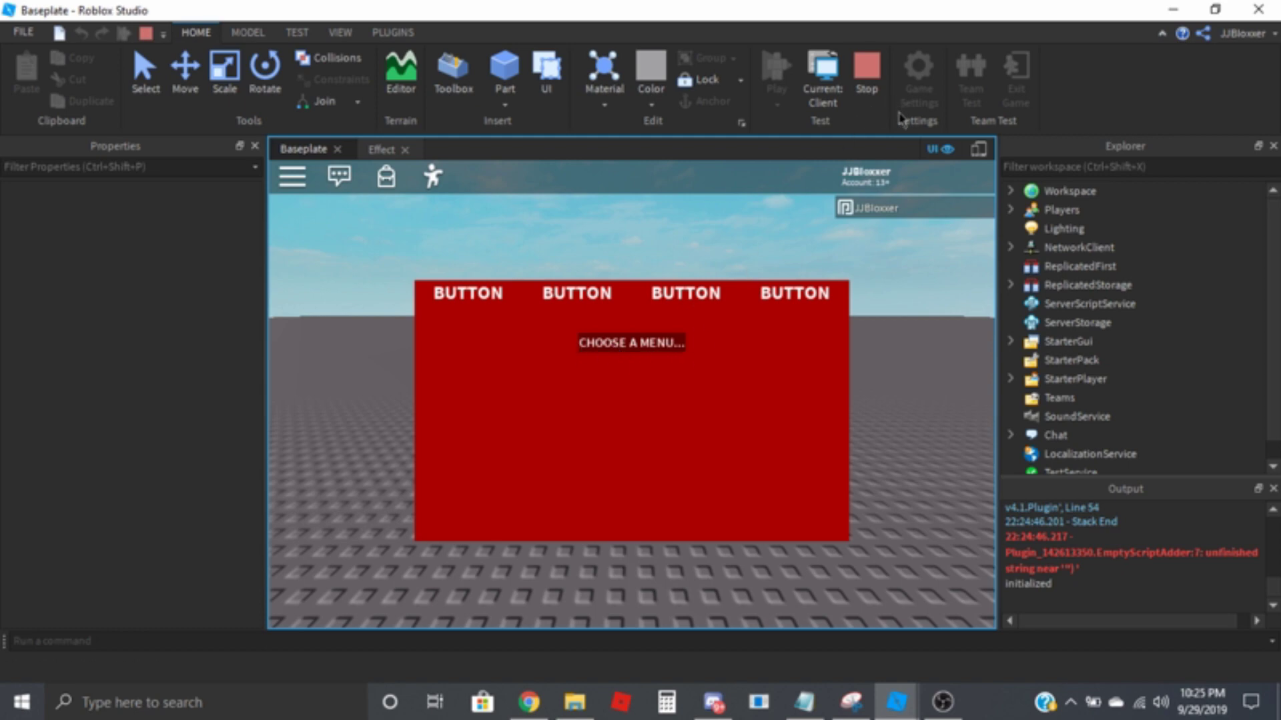
# Stop the play-test, hide the old DropDown frame, and insert a new Frame in Background.
pyautogui.click(877, 92)
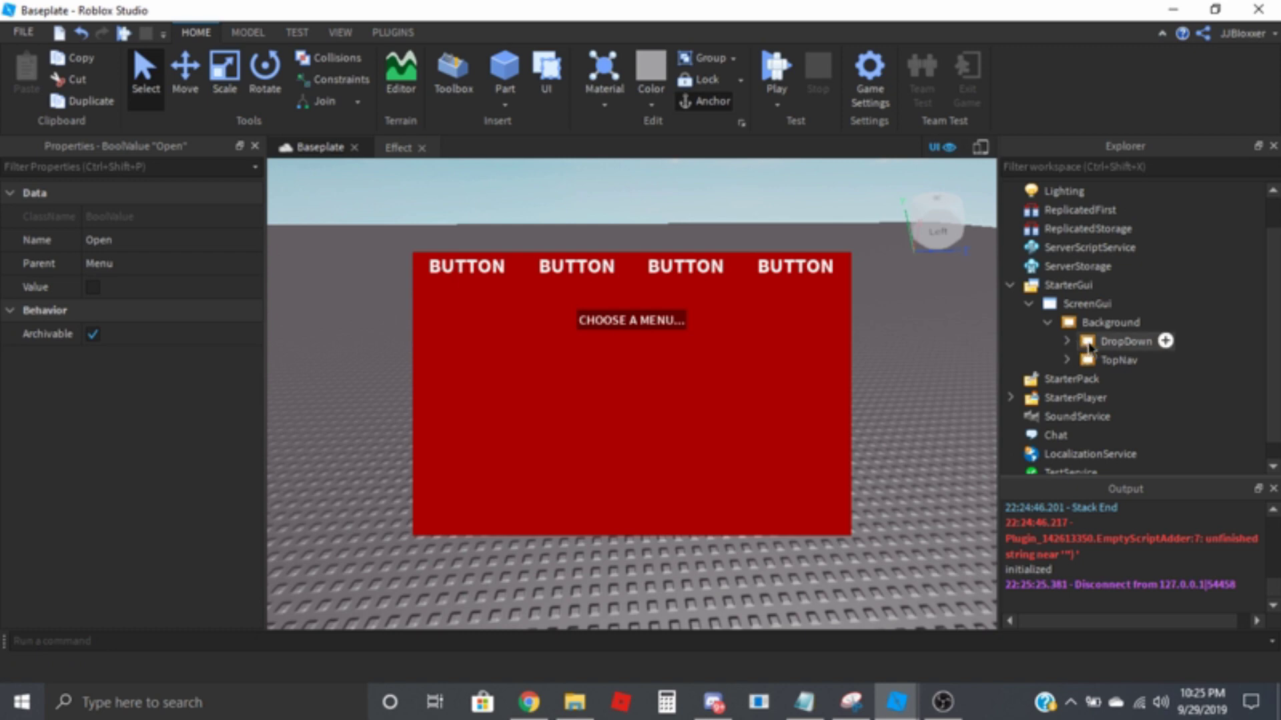
pyautogui.click(1087, 344)
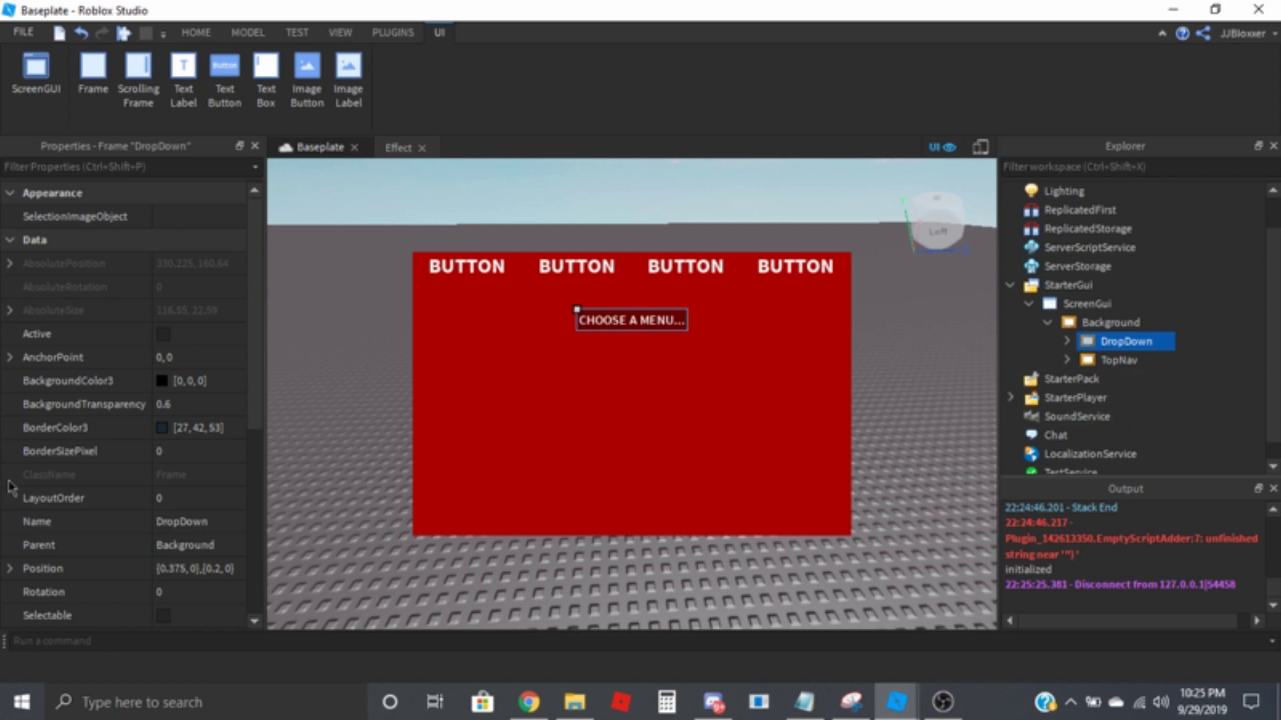
pyautogui.scroll(-2, 160, 567)
pyautogui.click(162, 569)
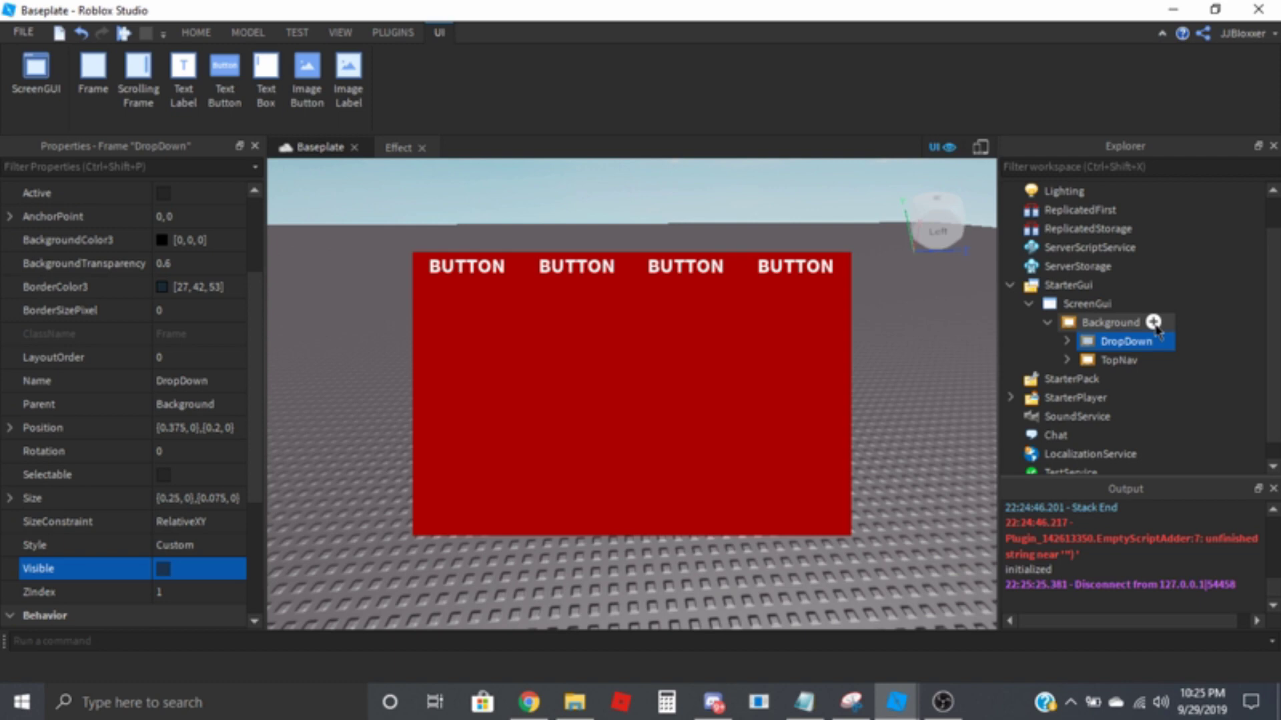
pyautogui.click(1154, 323)
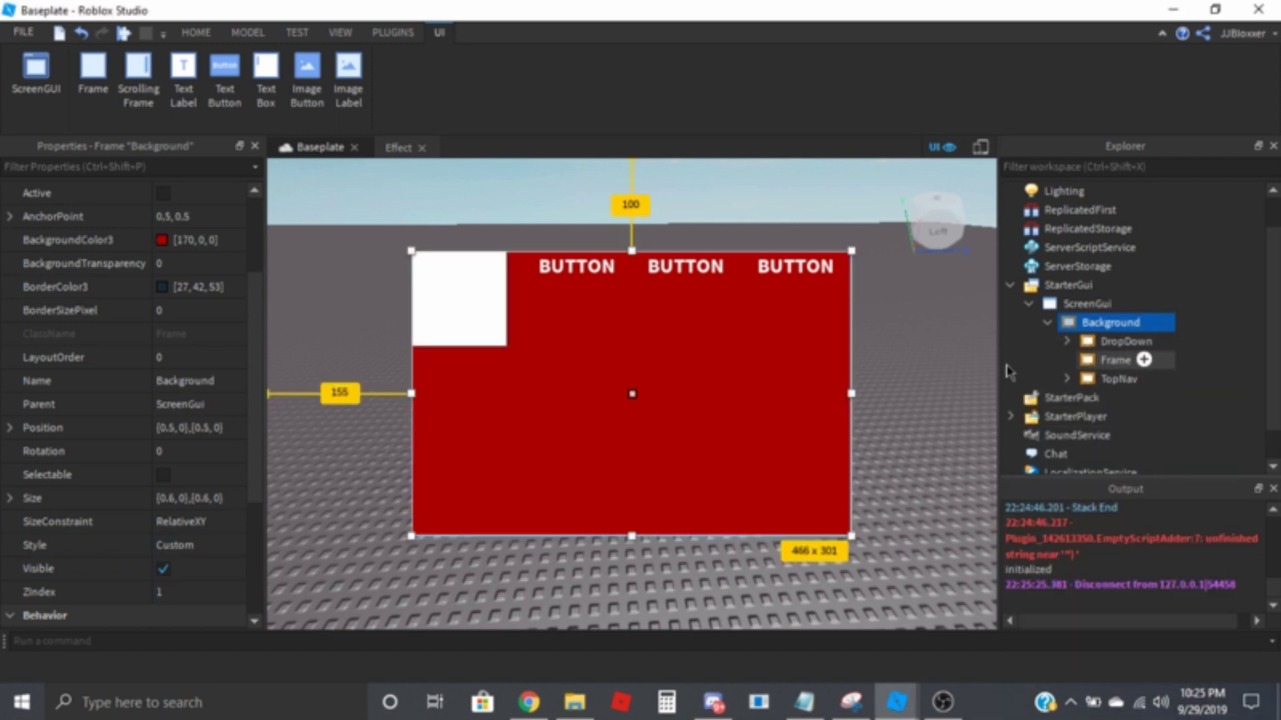
# Rename the new Frame to DropDown.
pyautogui.click(1116, 360)
pyautogui.doubleClick(1121, 362)
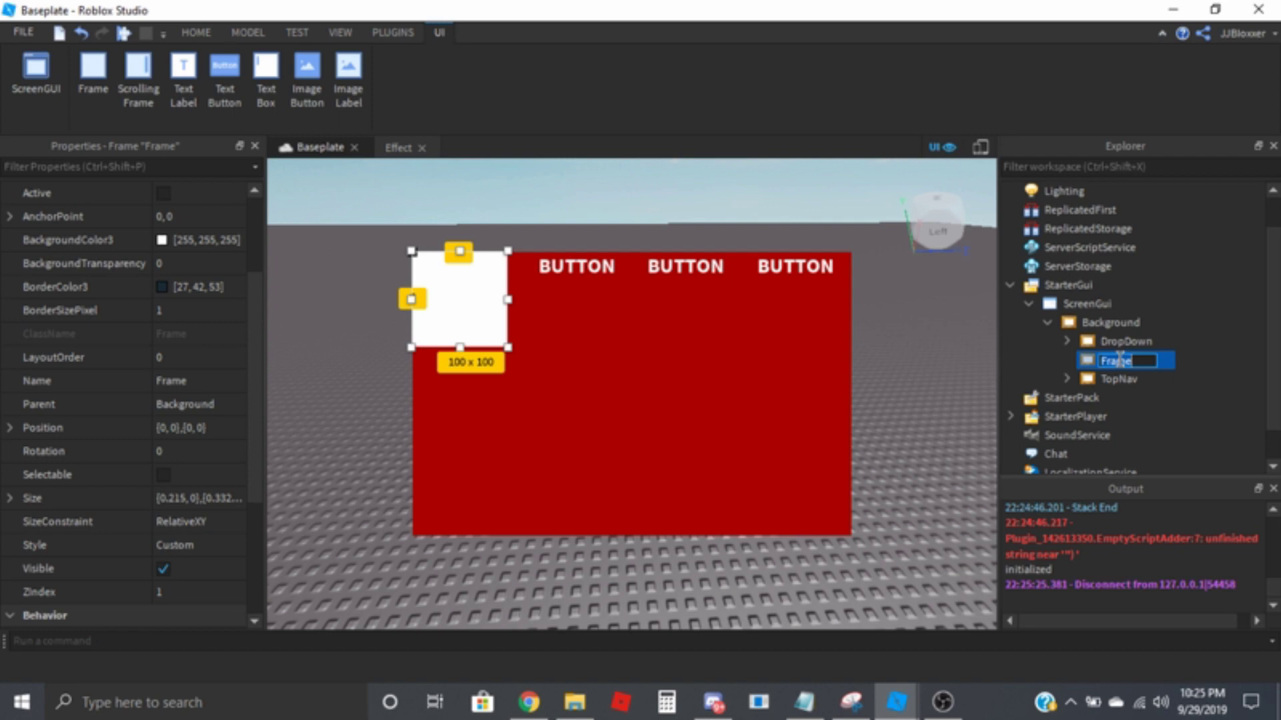
pyautogui.write('DropDown')
pyautogui.press('Return')
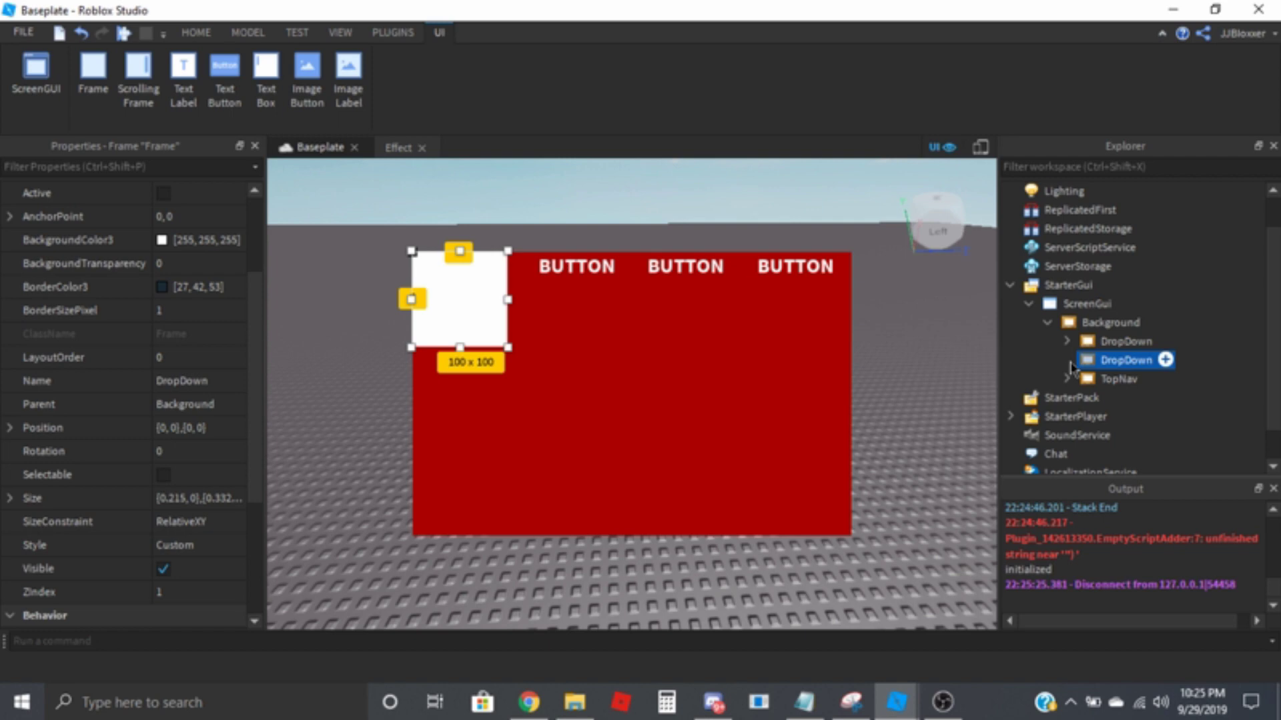
# Insert a Frame and a TextButton inside DropDown.
pyautogui.click(1166, 360)
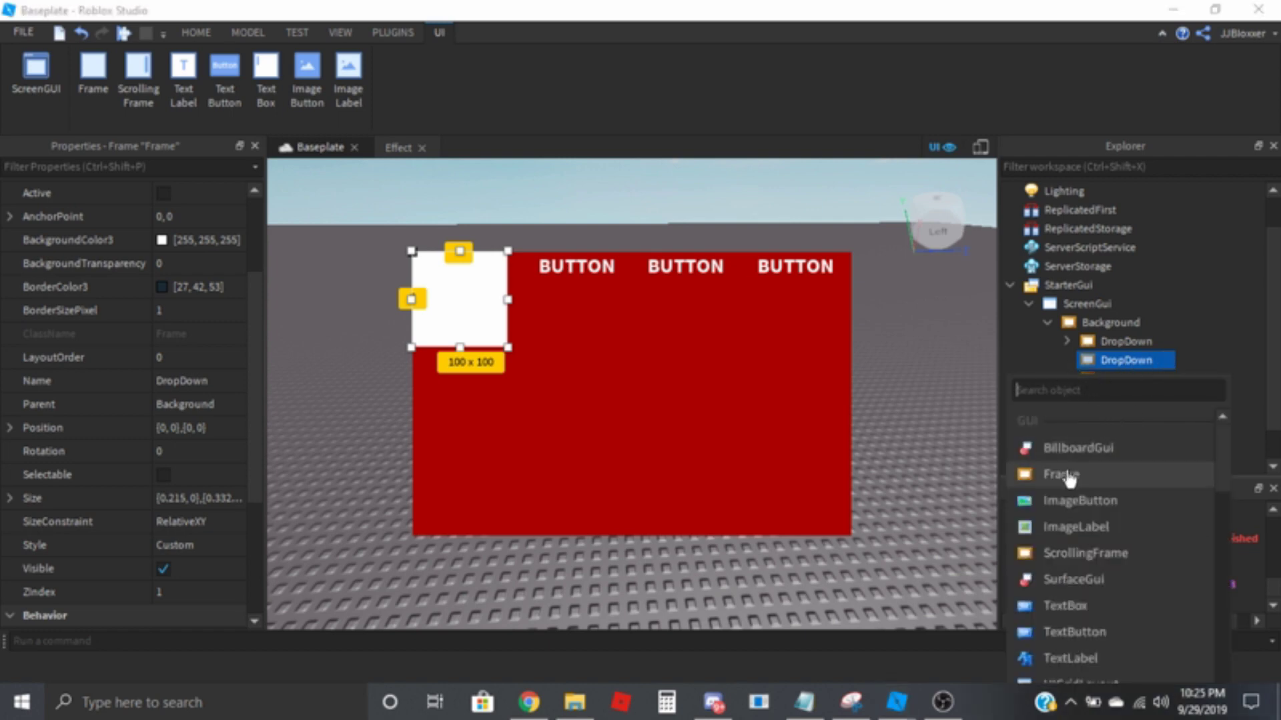
pyautogui.click(1164, 361)
pyautogui.scroll(-5, 1118, 573)
pyautogui.scroll(2, 1111, 534)
pyautogui.scroll(3, 1107, 519)
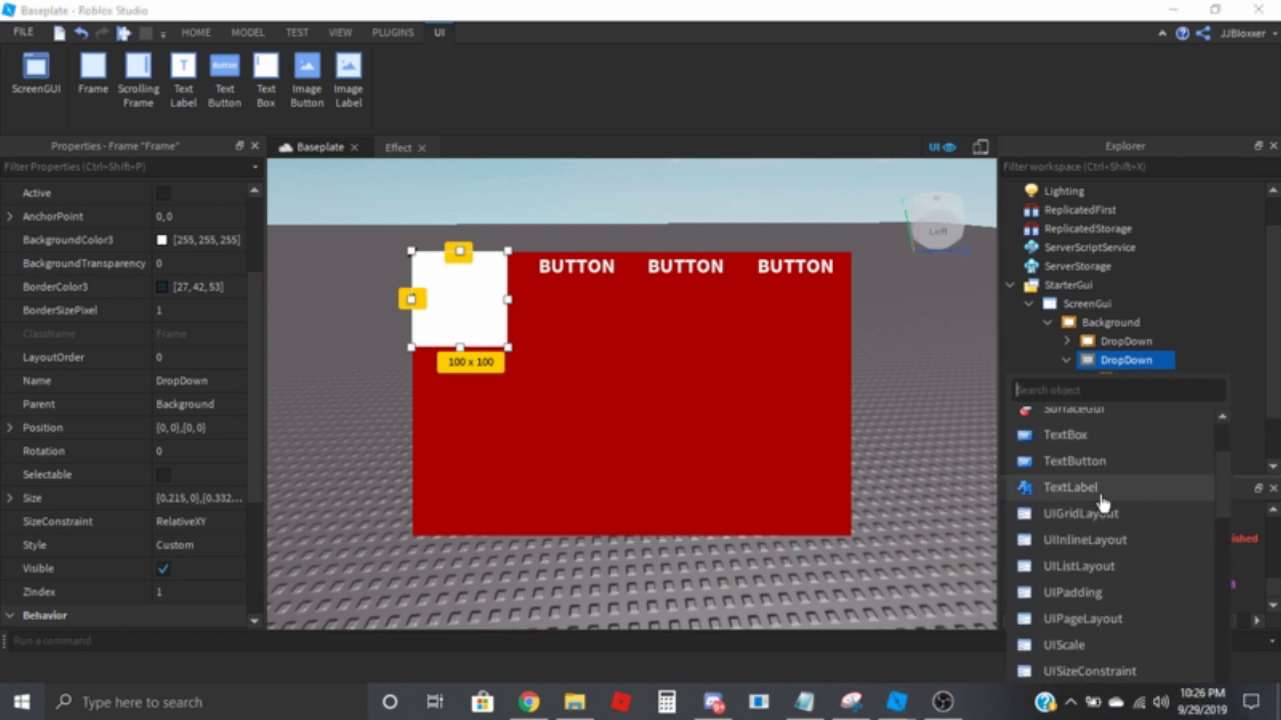
pyautogui.click(1102, 526)
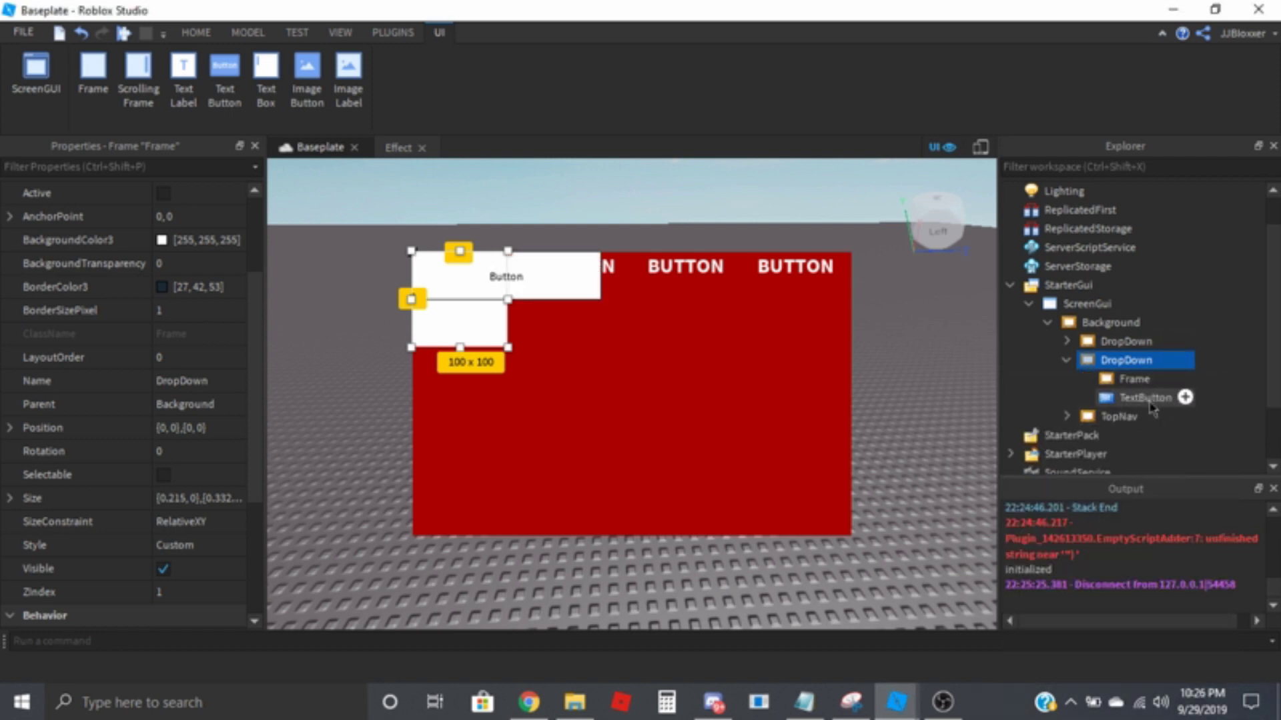
# Rename the inner Frame to Menu and the TextButton to Selection.
pyautogui.click(1138, 381)
pyautogui.click(1137, 381)
pyautogui.write('Menu')
pyautogui.press('Return')
pyautogui.click(1156, 401)
pyautogui.click(1156, 401)
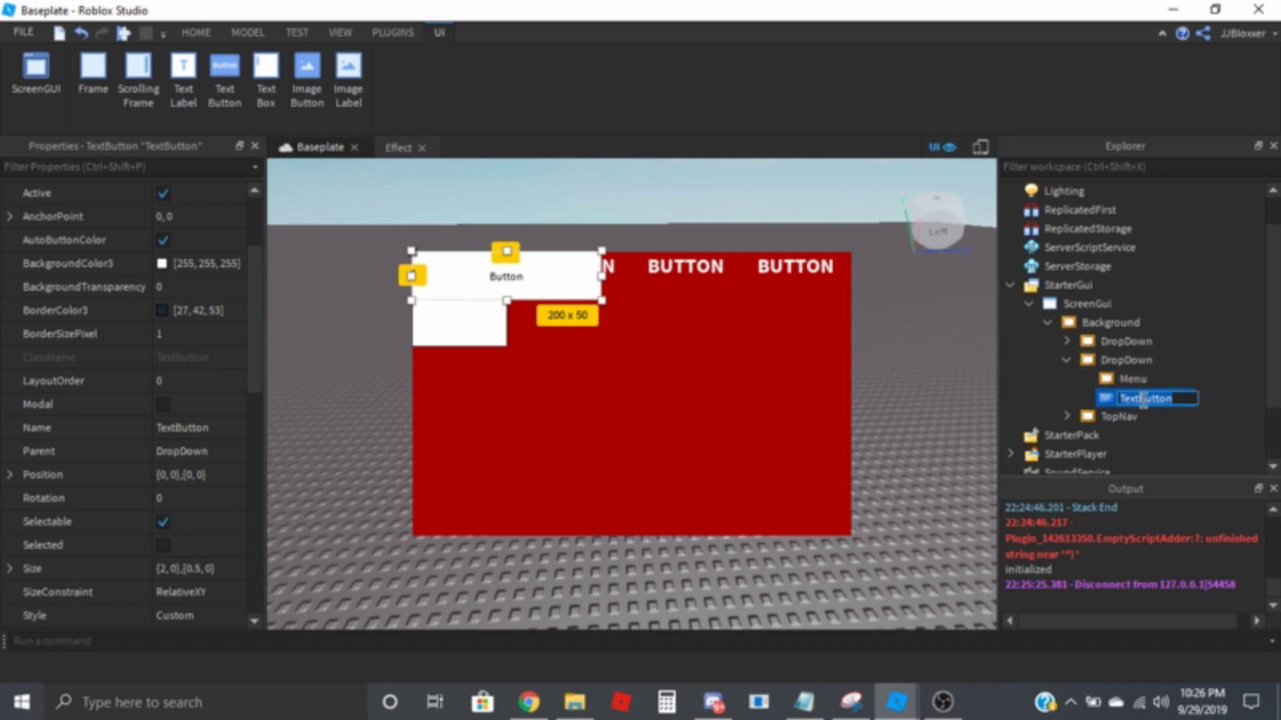
pyautogui.write('Selection')
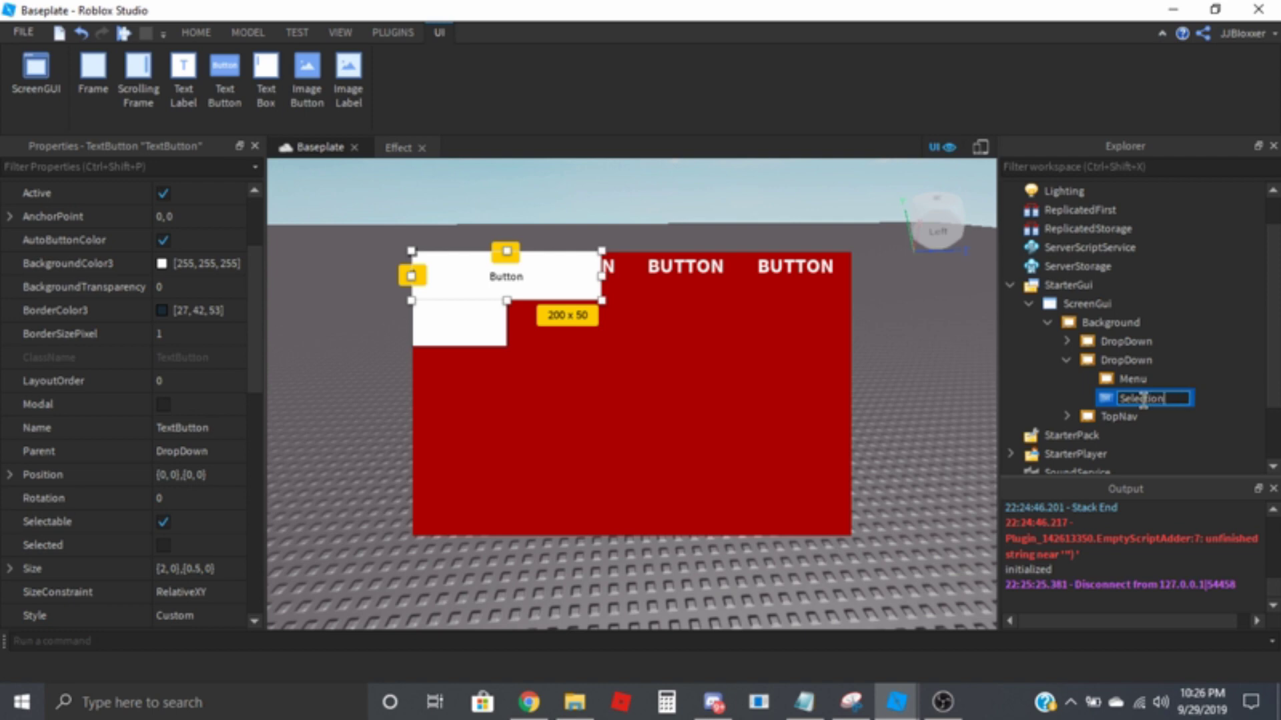
pyautogui.press('Return')
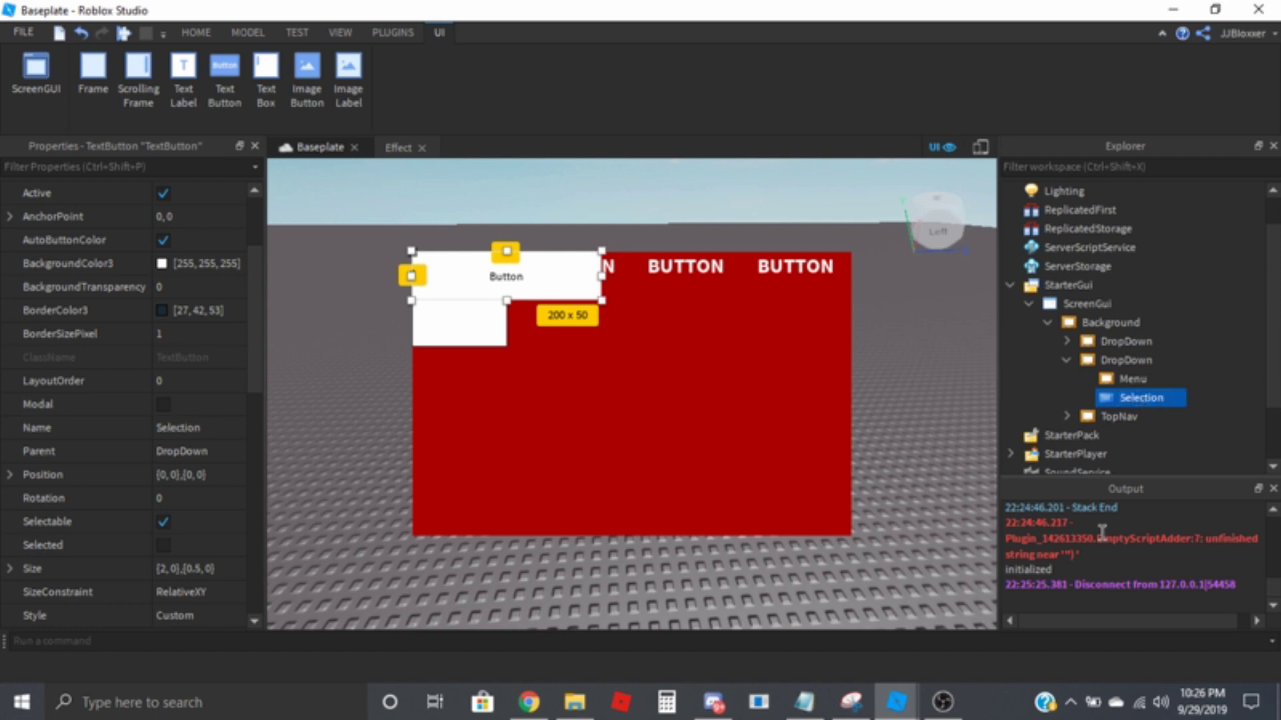
pyautogui.click(1133, 379)
pyautogui.click(1132, 398)
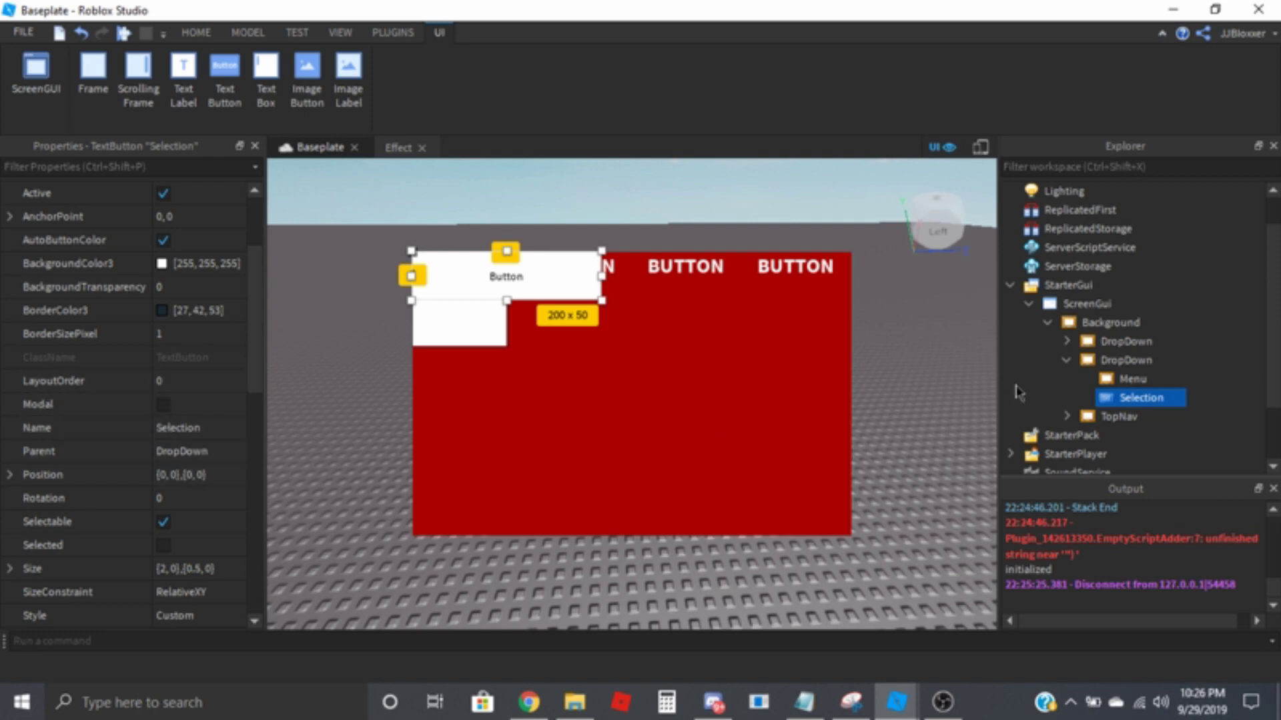
pyautogui.click(1078, 361)
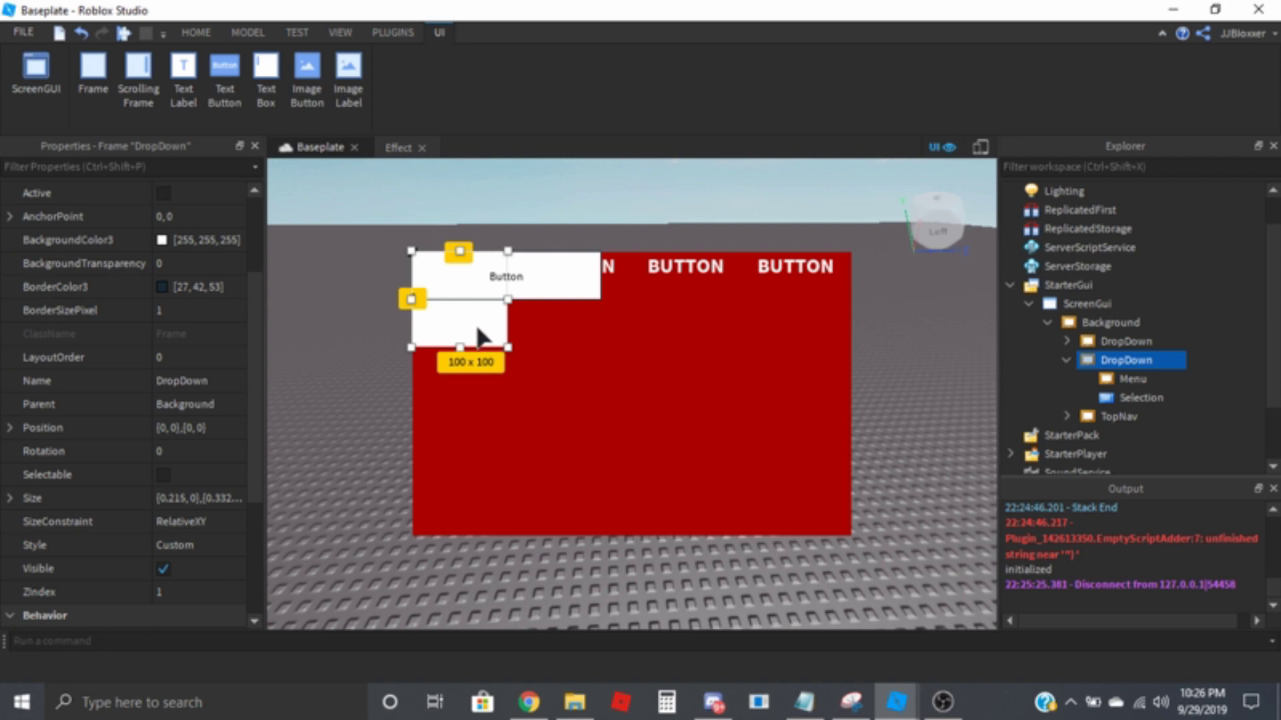
# Set the DropDown frame's Size to {0.25,0},{0.075,0}.
pyautogui.click(175, 497)
pyautogui.doubleClick(175, 497)
pyautogui.write('25')
pyautogui.press('Return')
pyautogui.click(202, 499)
pyautogui.doubleClick(214, 499)
pyautogui.write('0')
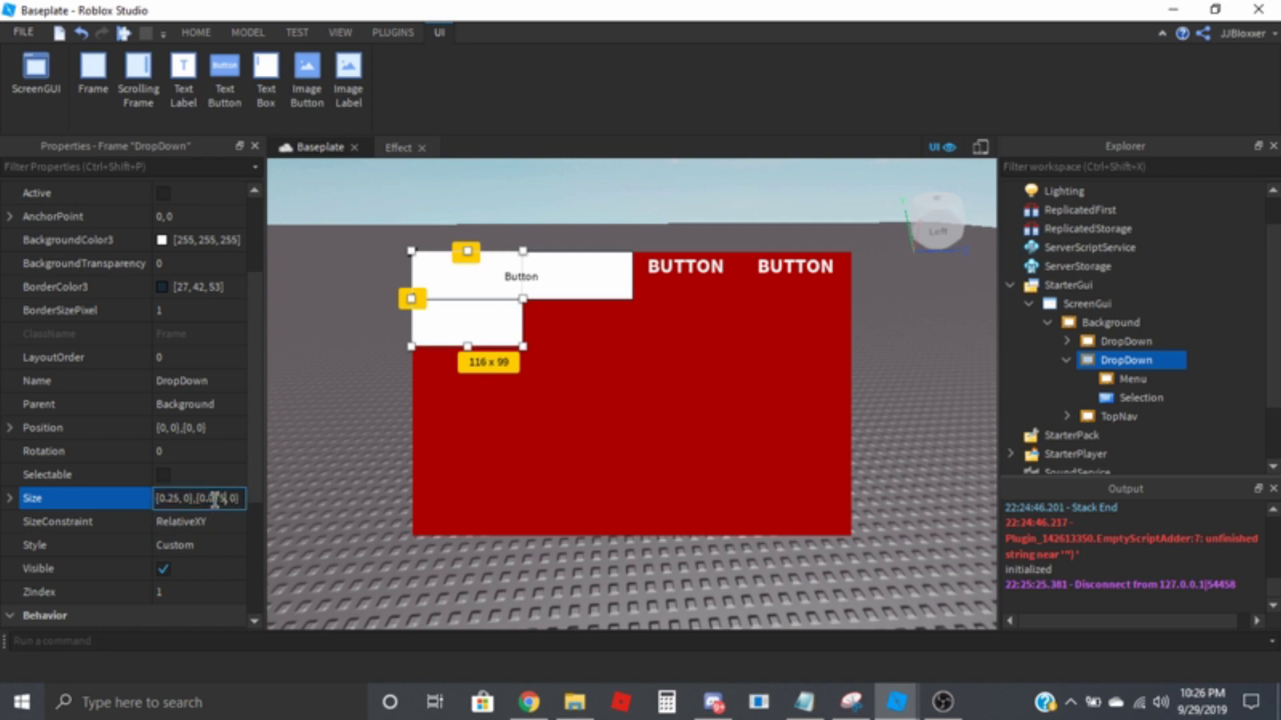
pyautogui.write('75')
pyautogui.press('Return')
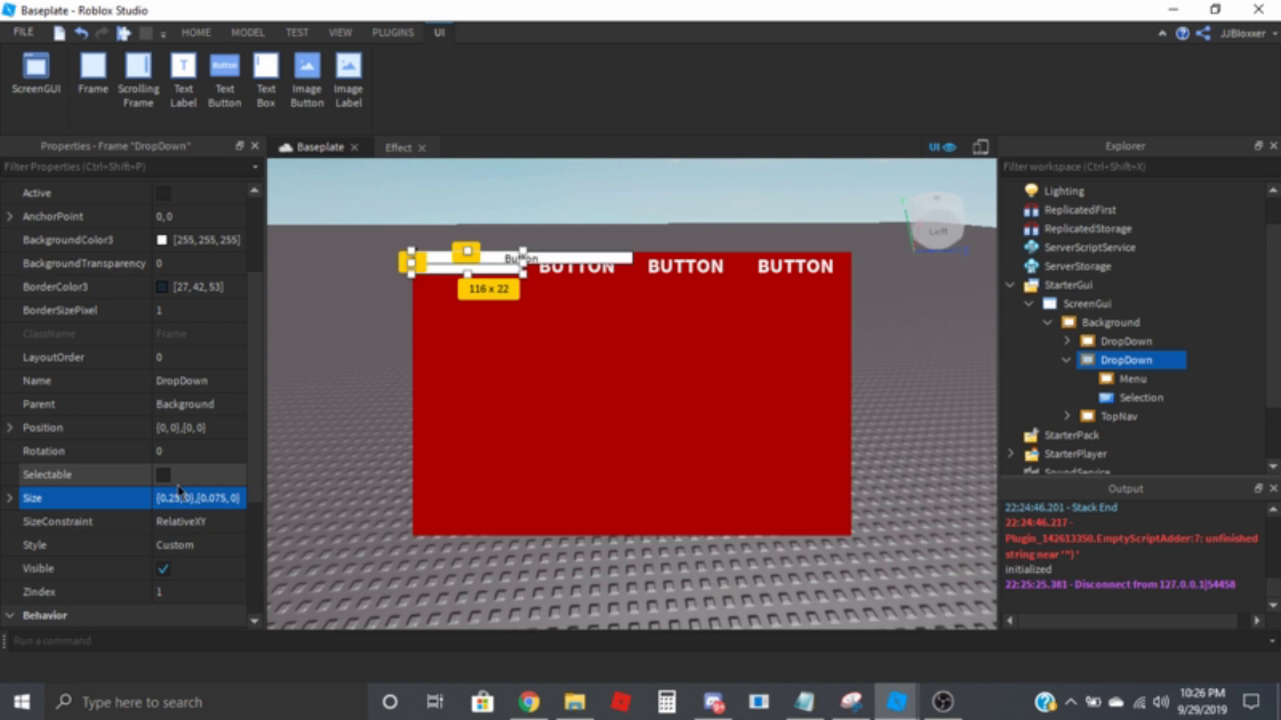
# Set the DropDown frame's Position to {0.375,0},{0.2,0}, below the top buttons.
pyautogui.click(164, 428)
pyautogui.doubleClick(161, 427)
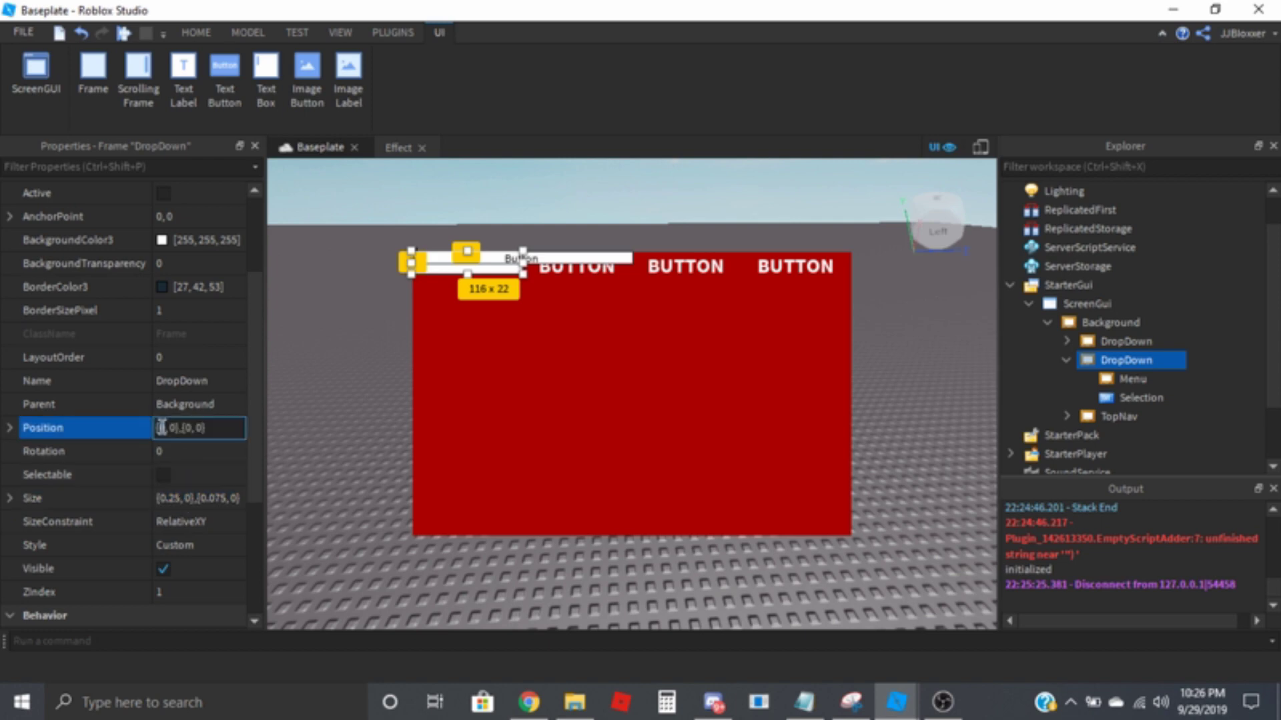
pyautogui.press('BackSpace')
pyautogui.write('0.375')
pyautogui.press('Return')
pyautogui.click(209, 427)
pyautogui.doubleClick(209, 427)
pyautogui.write('0.2')
pyautogui.press('Return')
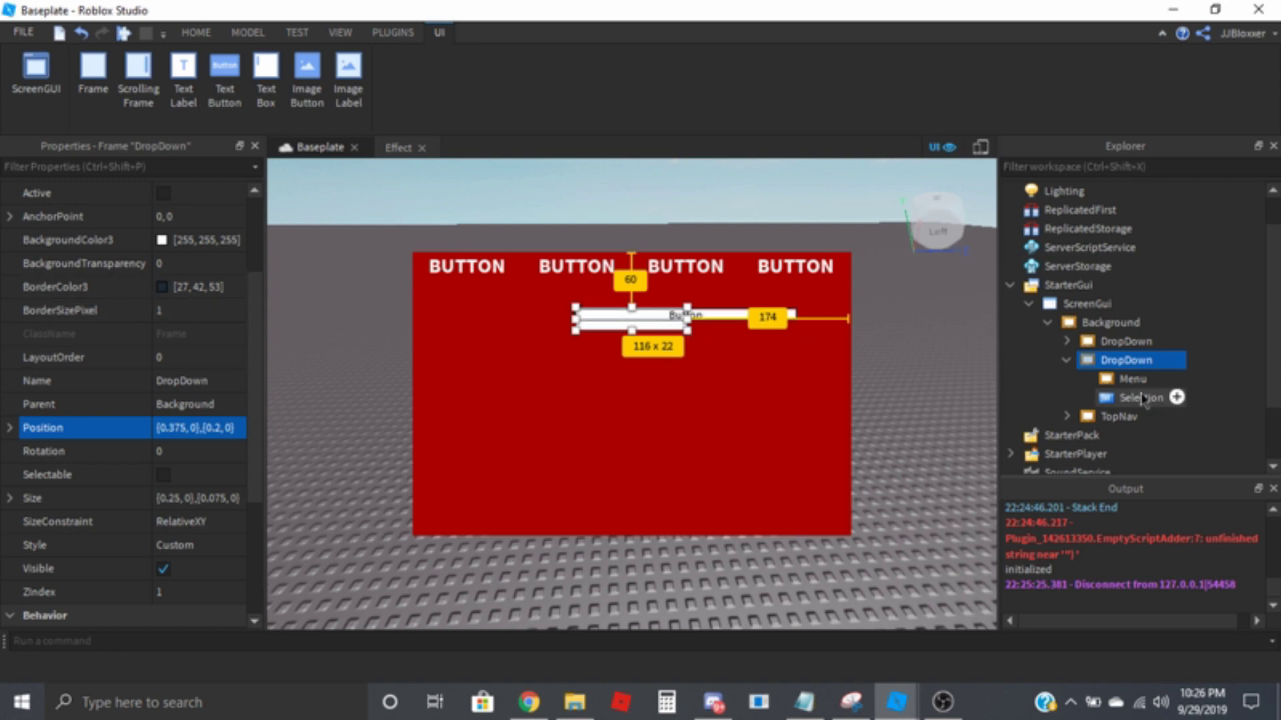
# Give Menu Position {0,0},{1,0} and Size {1,0},{5,0} so it hangs below the bar.
pyautogui.click(1151, 377)
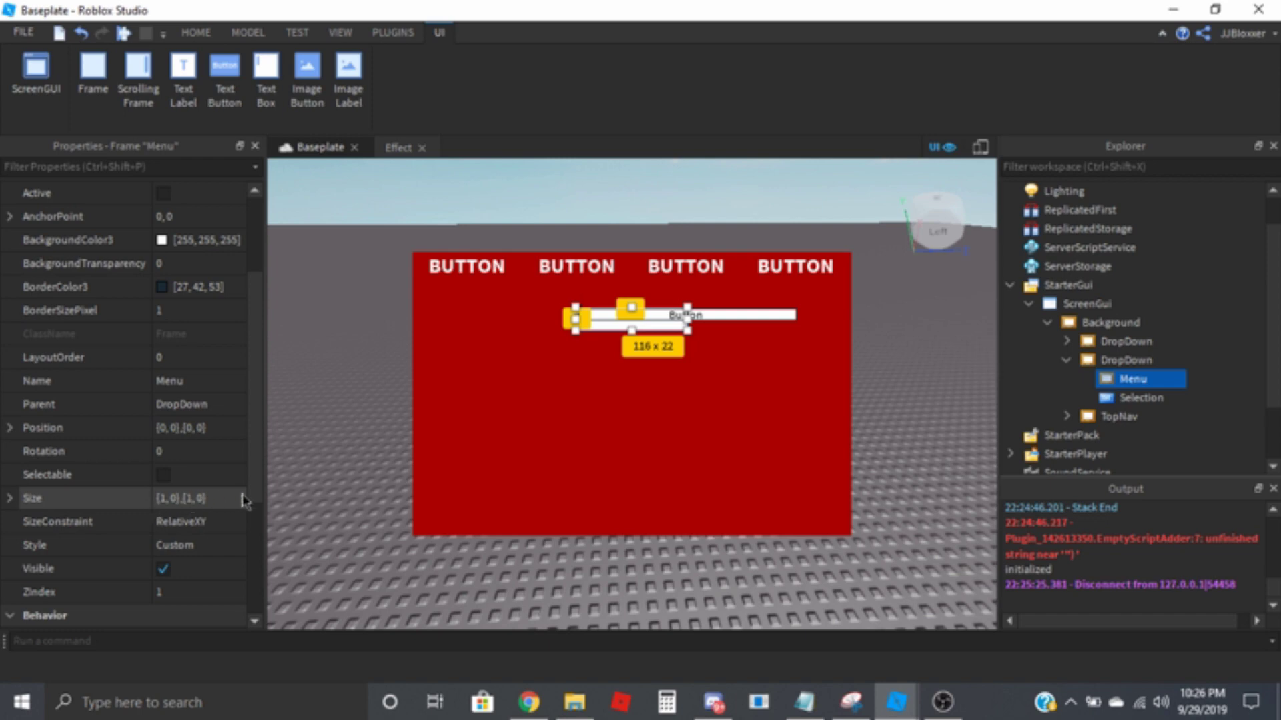
pyautogui.click(1129, 366)
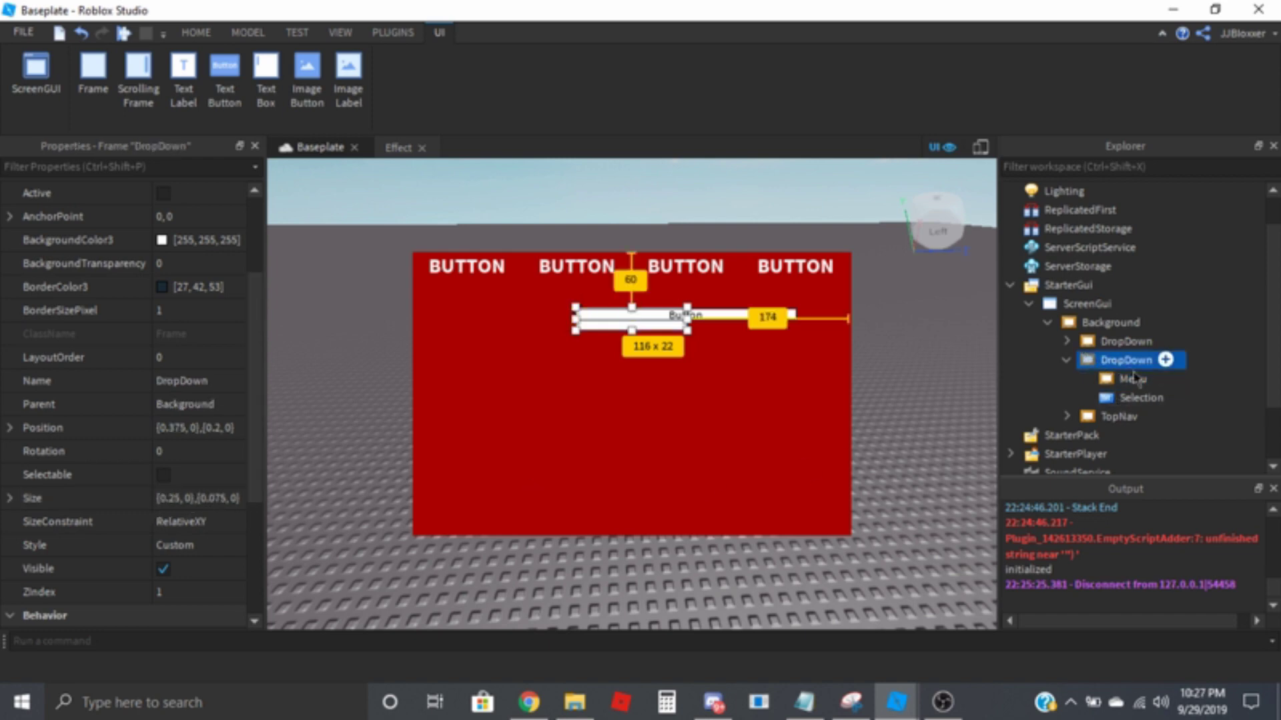
pyautogui.click(1132, 378)
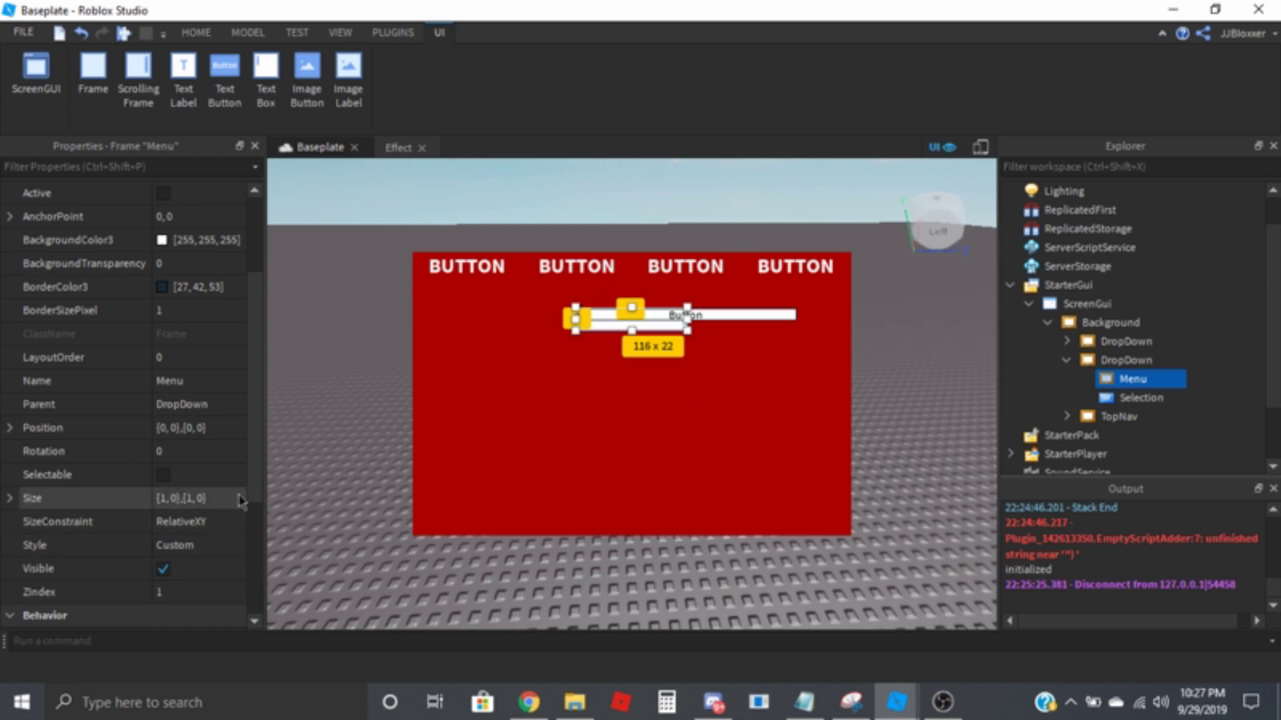
pyautogui.doubleClick(187, 429)
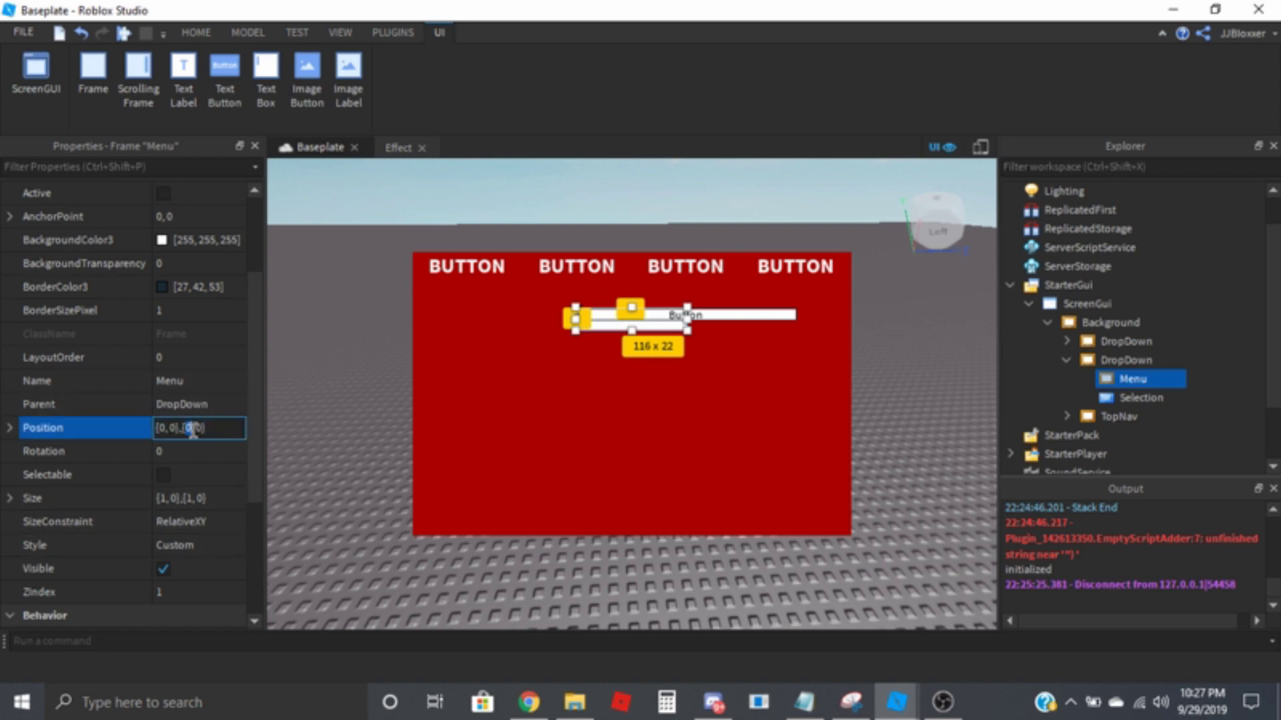
pyautogui.write('1')
pyautogui.press('Return')
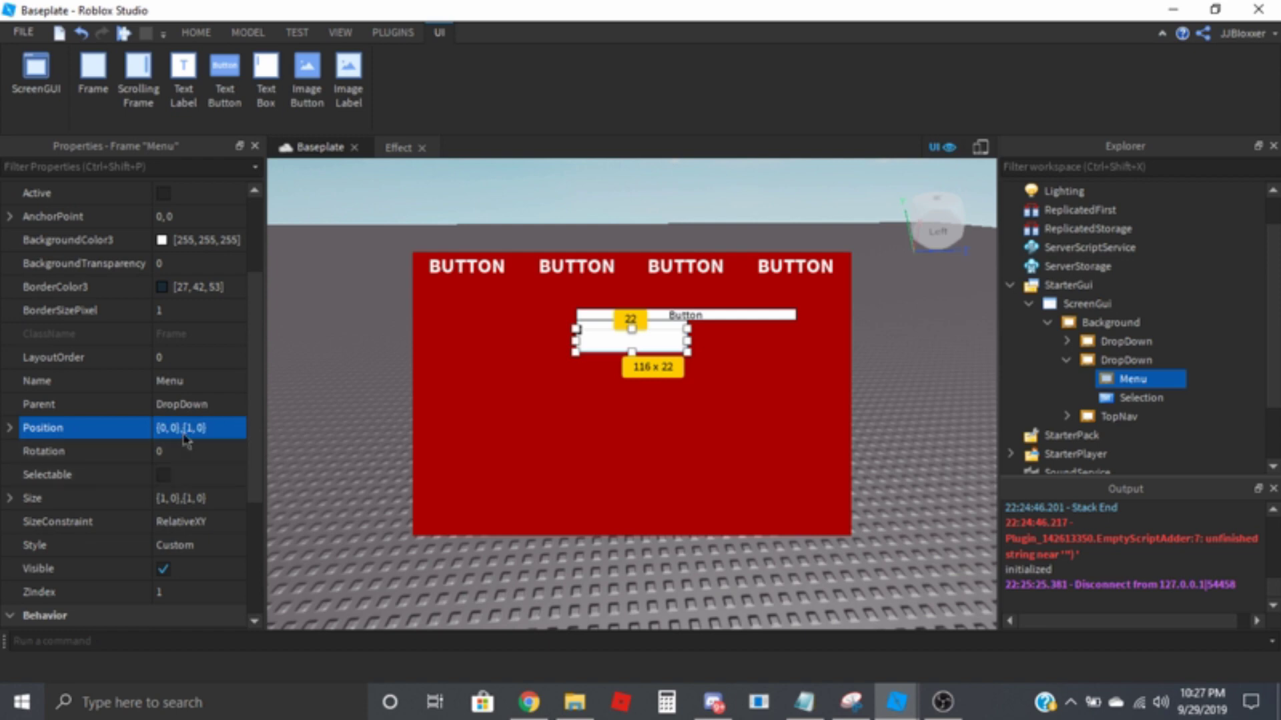
pyautogui.doubleClick(187, 499)
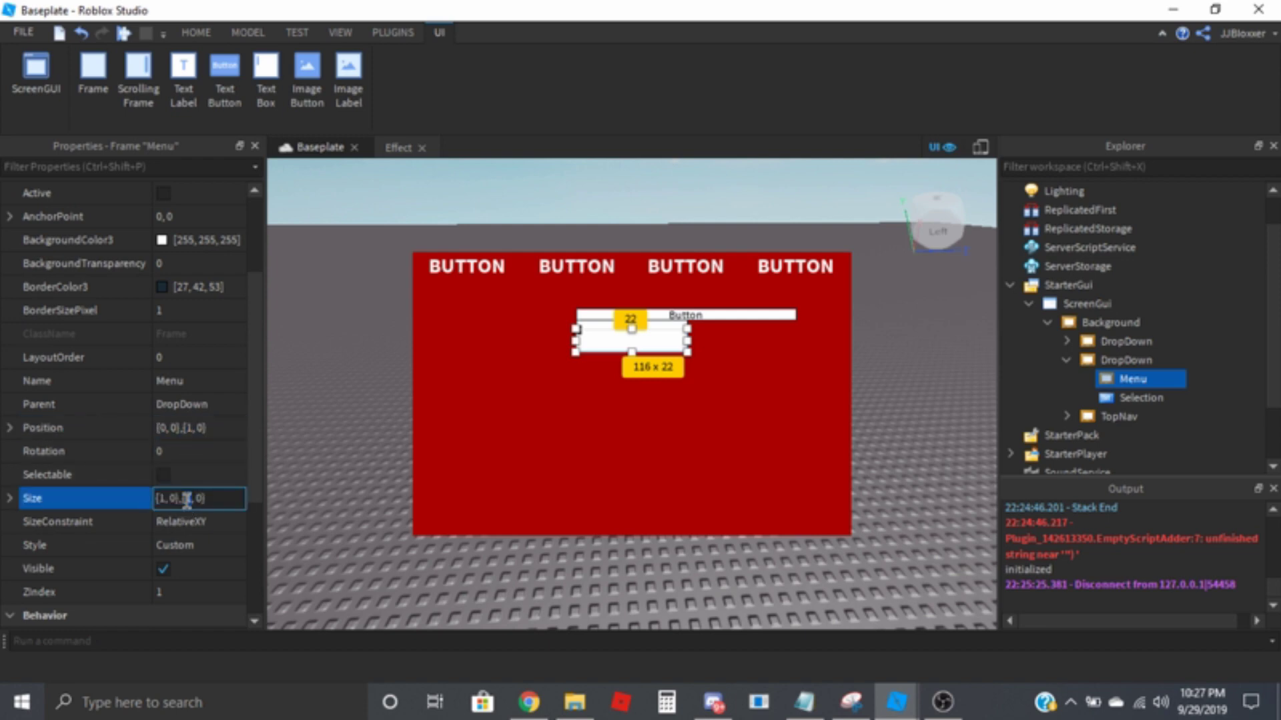
pyautogui.write('5')
pyautogui.press('Return')
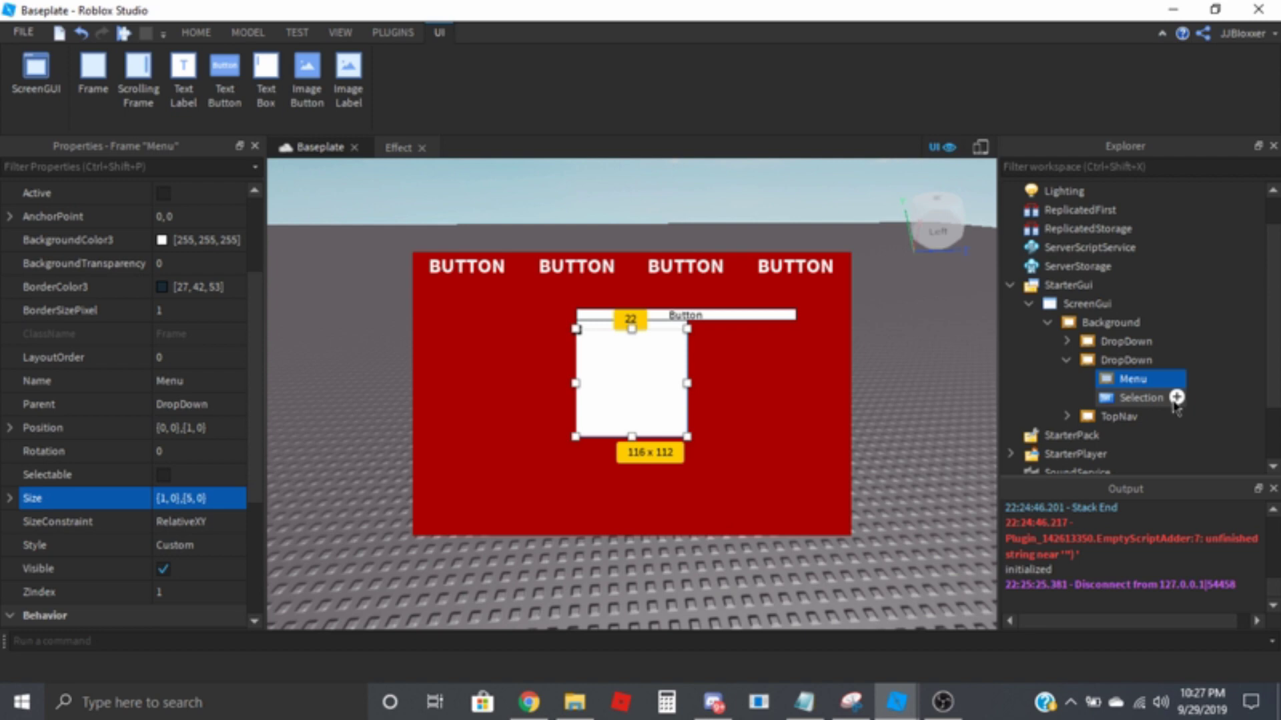
# Resize the Selection button to fill the DropDown bar.
pyautogui.click(1134, 398)
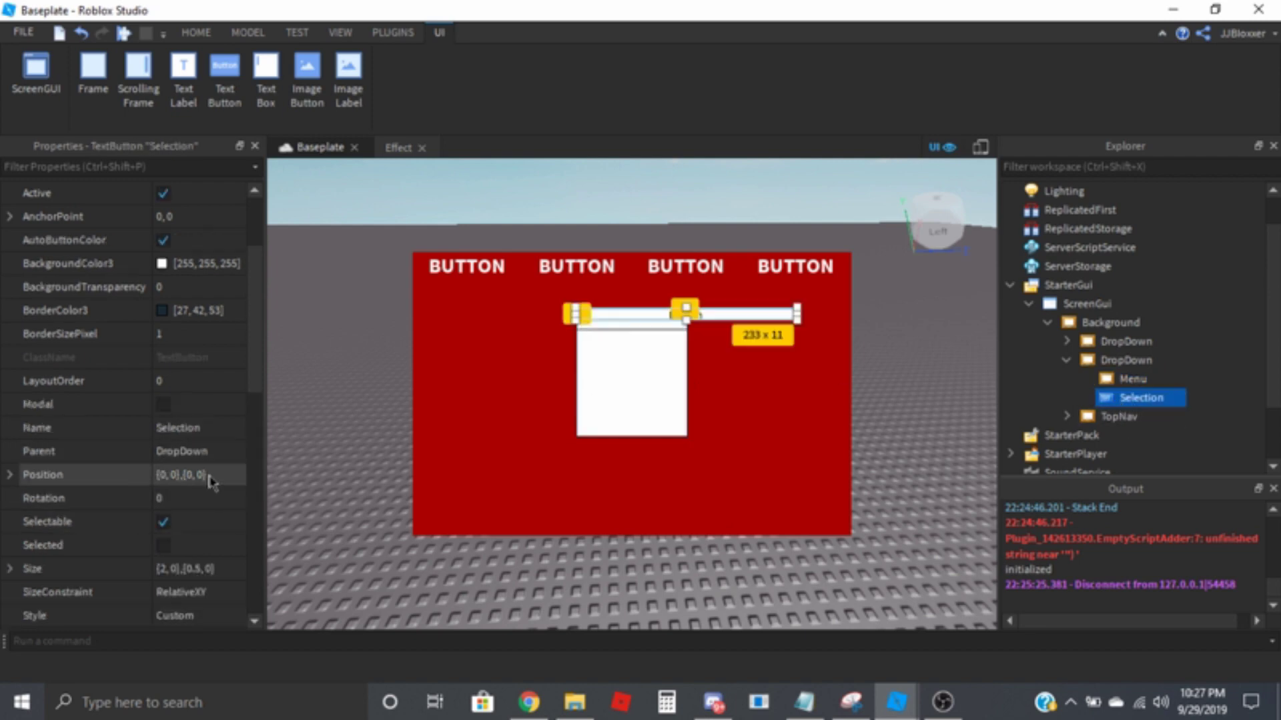
pyautogui.click(219, 569)
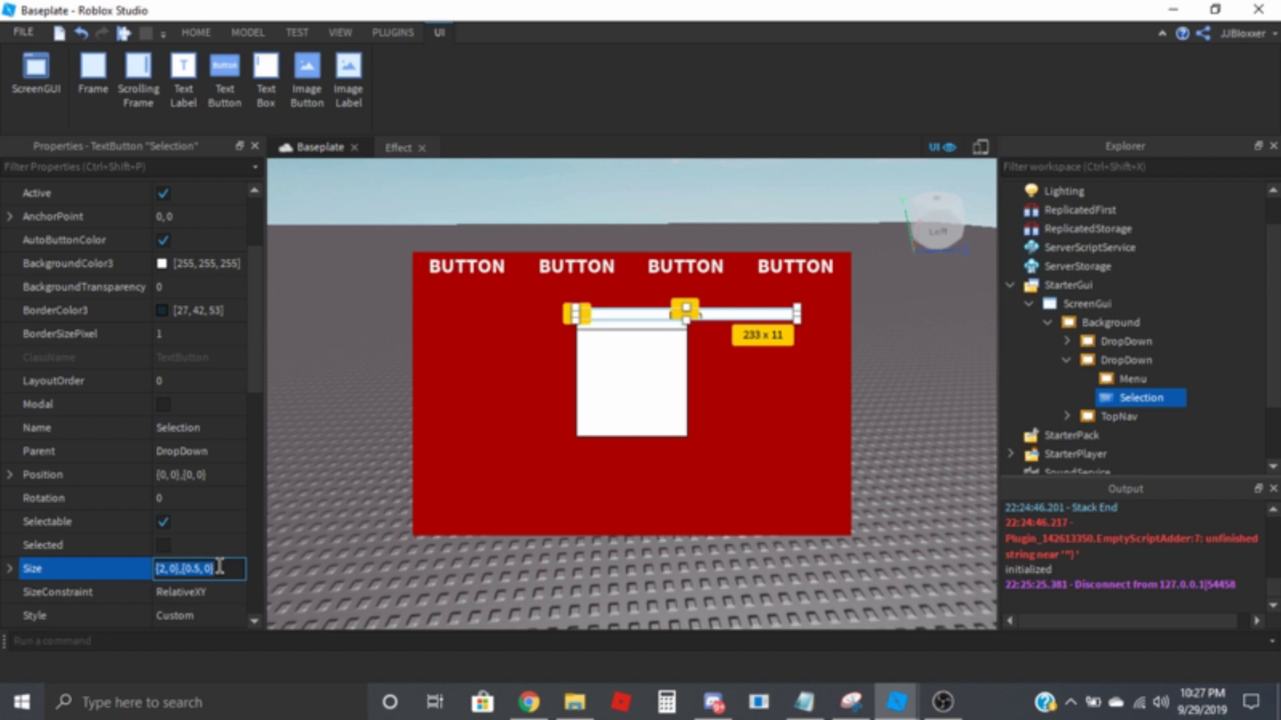
pyautogui.write('1')
pyautogui.press('Return')
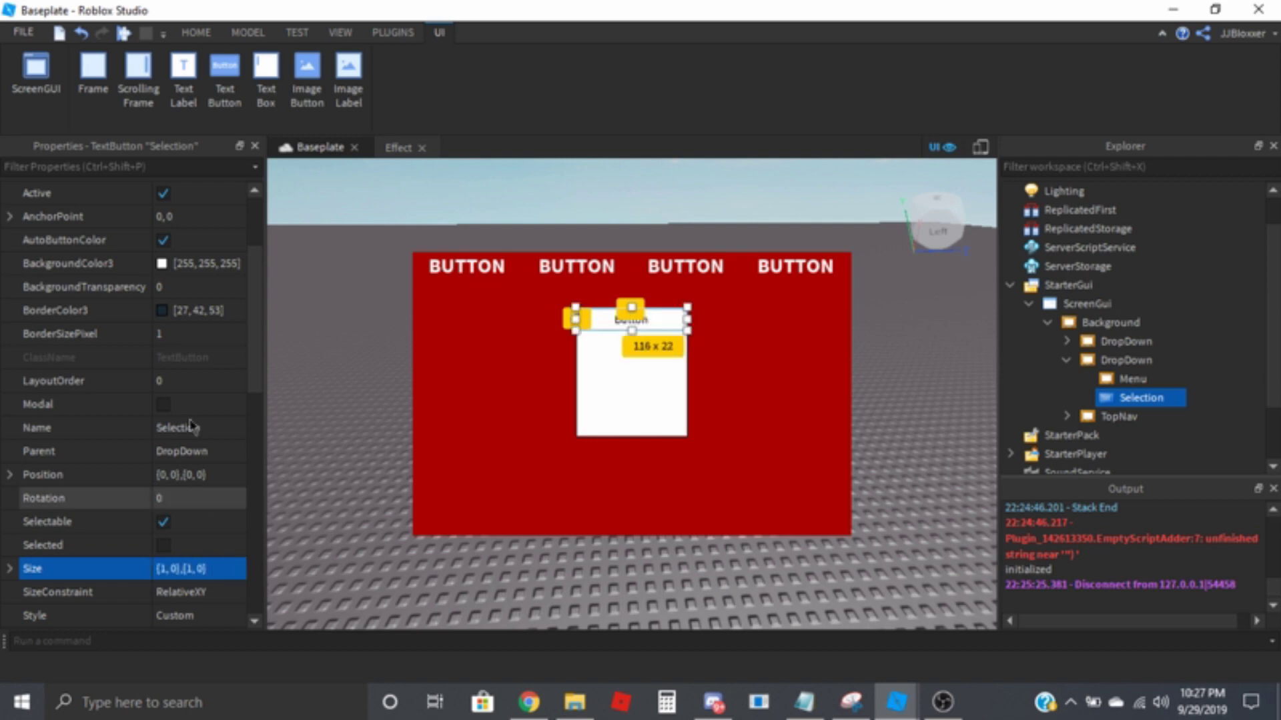
# Set Selection's BackgroundTransparency to 1 and enable TextScaled.
pyautogui.scroll(1, 203, 365)
pyautogui.click(190, 357)
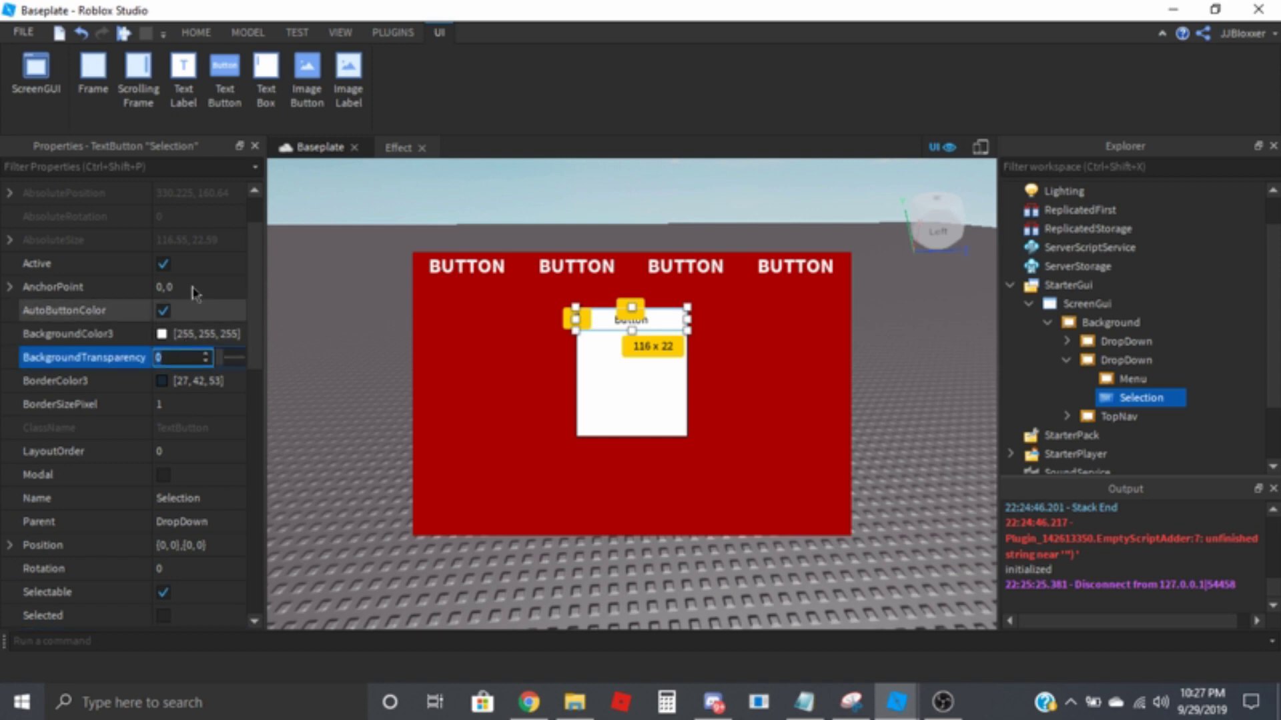
pyautogui.write('1')
pyautogui.press('Return')
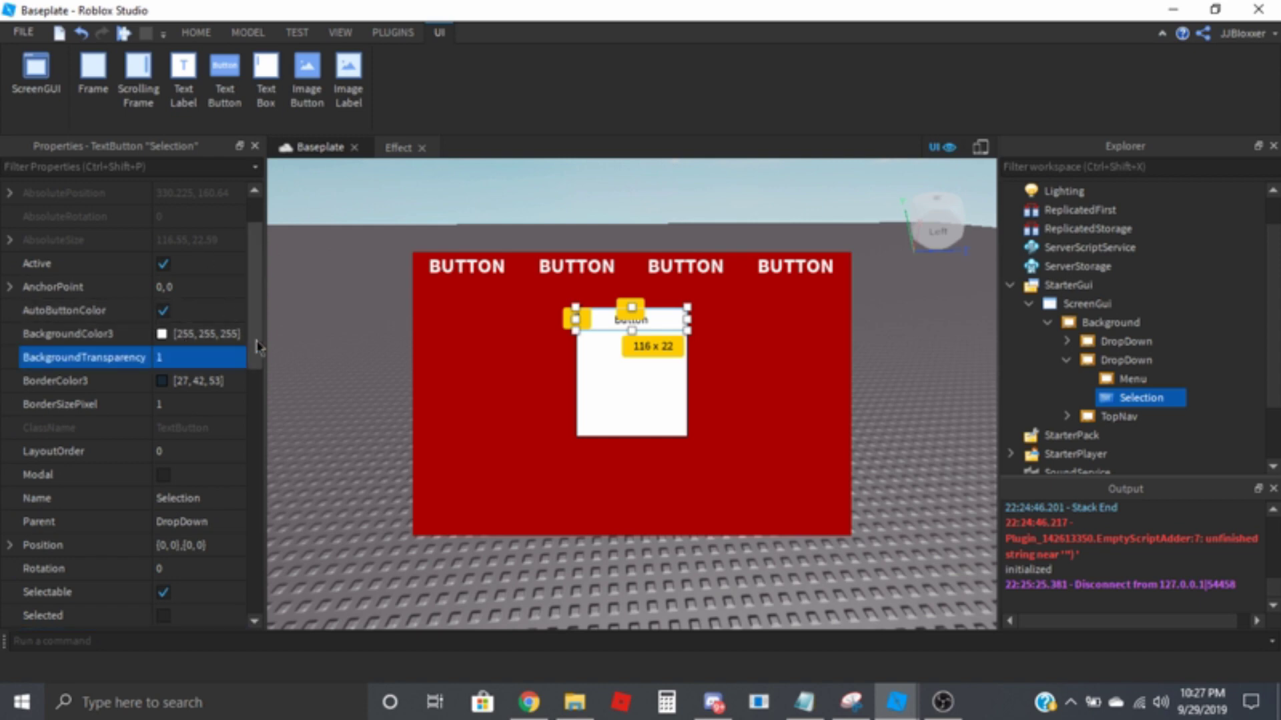
pyautogui.scroll(-9, 166, 427)
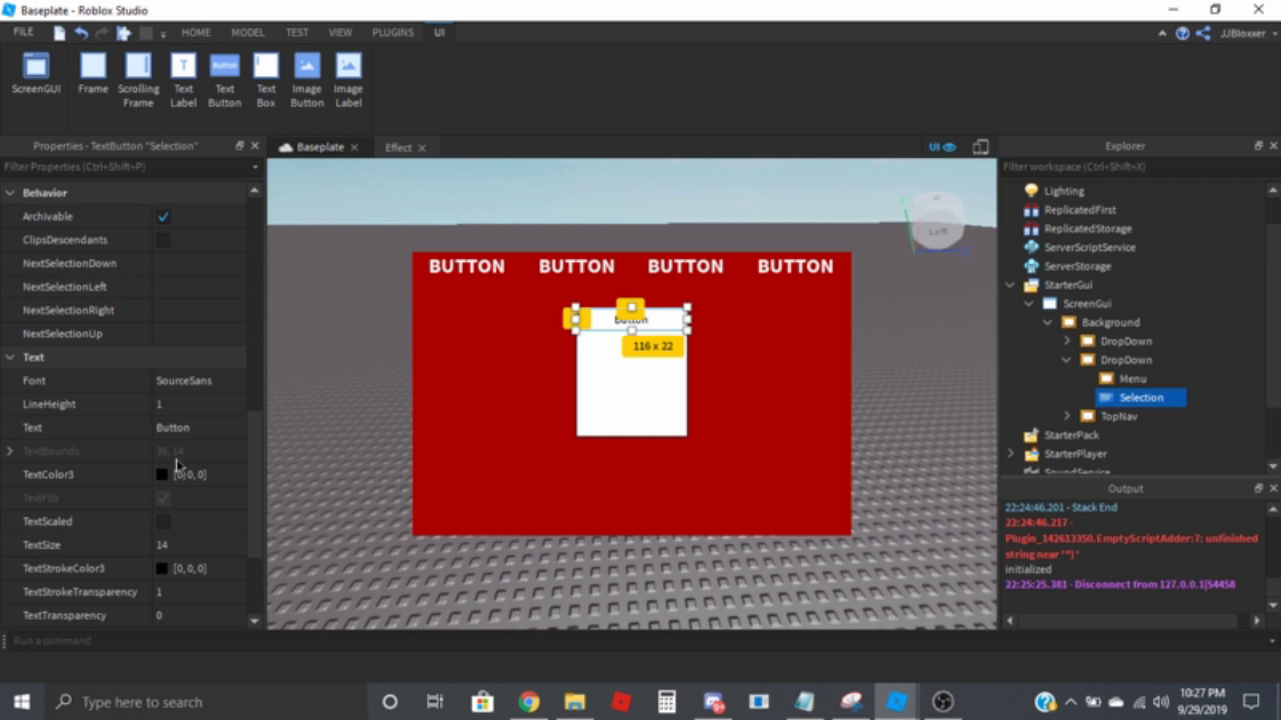
pyautogui.click(163, 451)
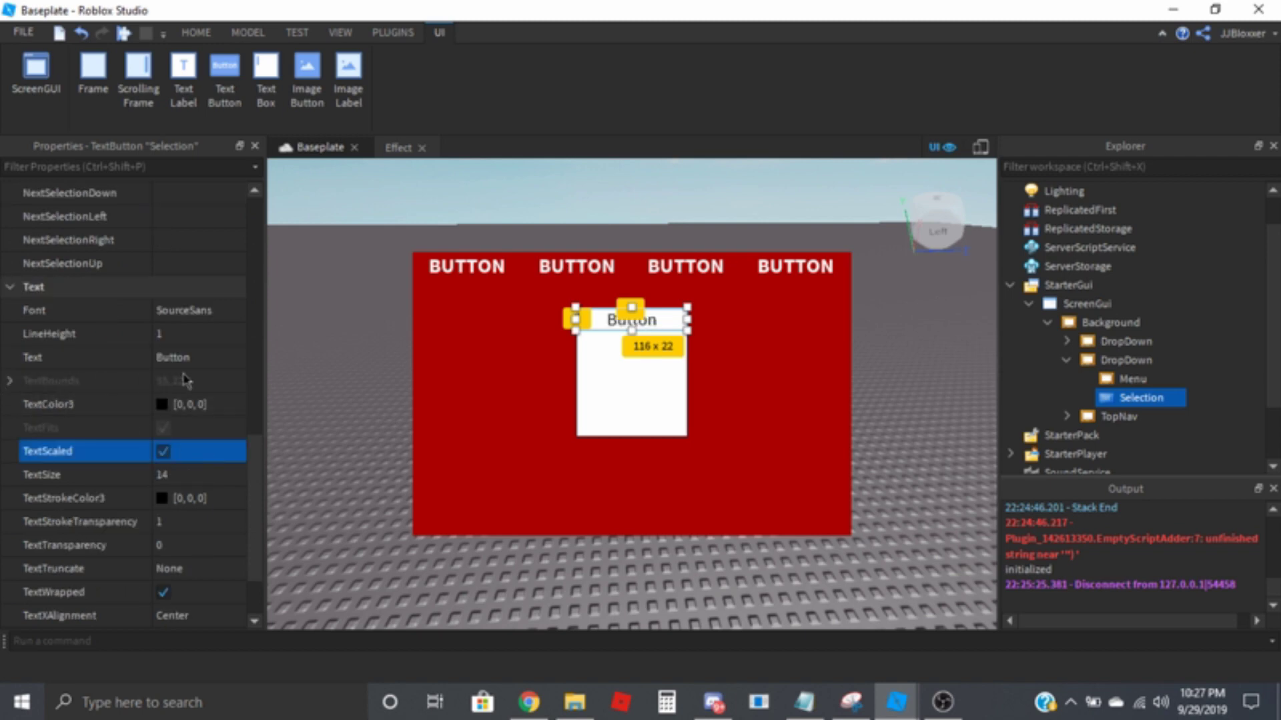
# Label the Selection button 'CHOOSE AN OPTION...' and browse the Font list.
pyautogui.click(204, 356)
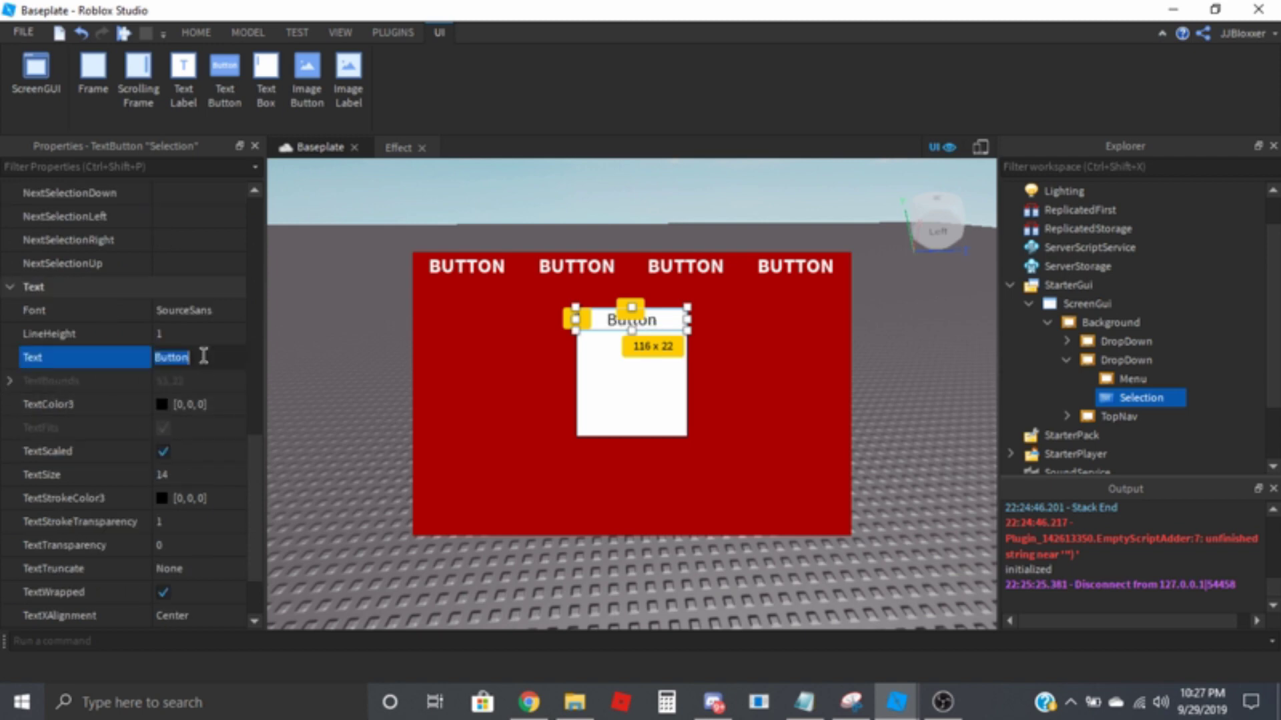
pyautogui.write('CHOOSE A N OPTION...')
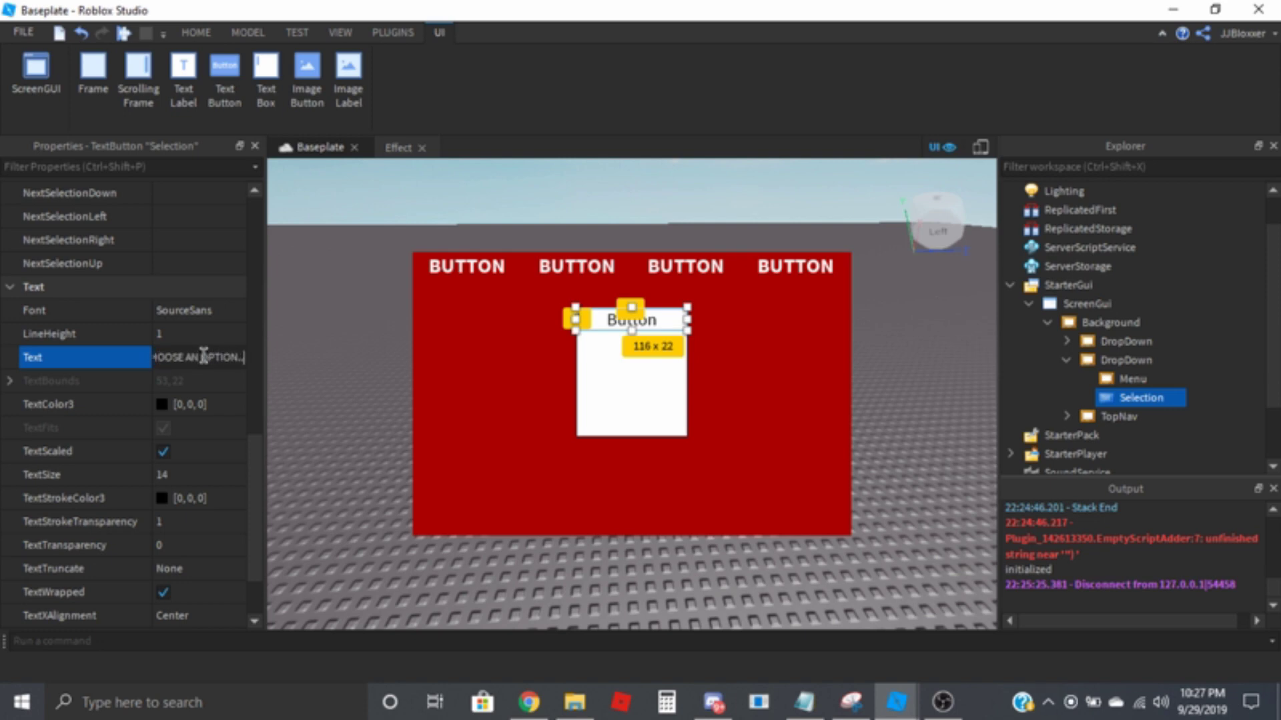
pyautogui.press('Return')
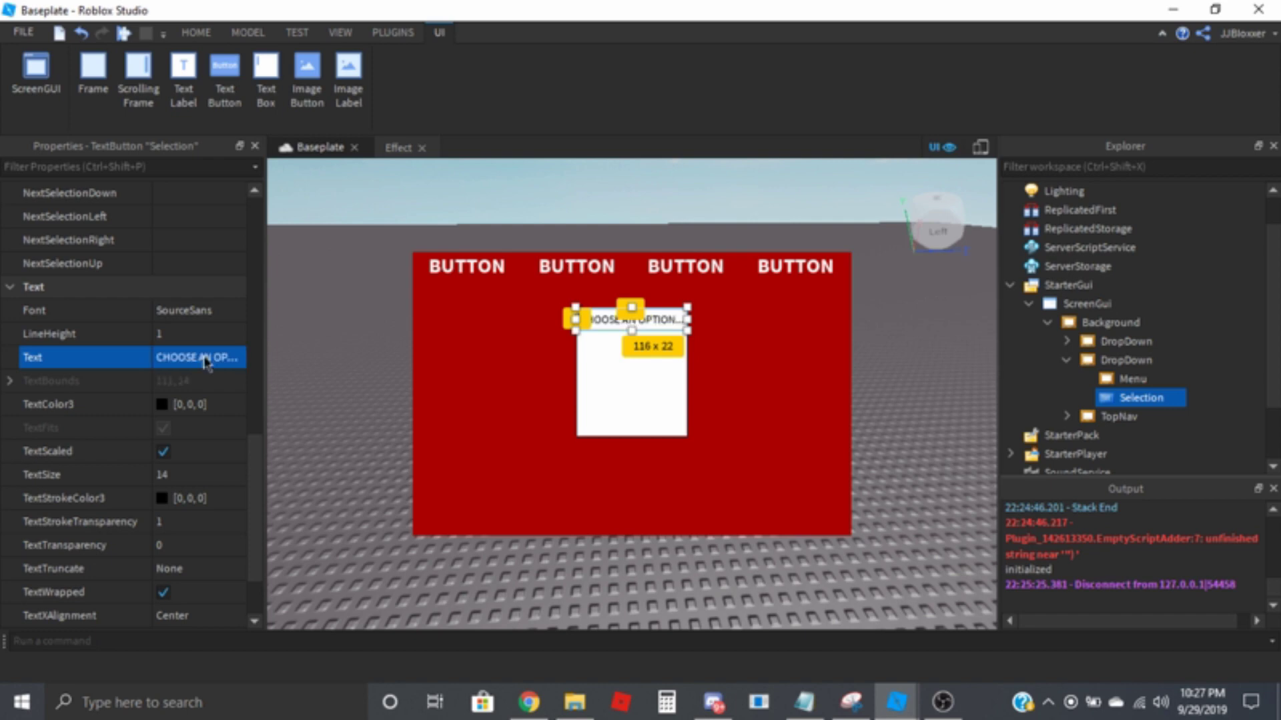
pyautogui.click(200, 310)
pyautogui.click(214, 310)
pyautogui.scroll(-3, 212, 427)
# Give the Selection text the SourceSansSemibold font in white.
pyautogui.click(211, 458)
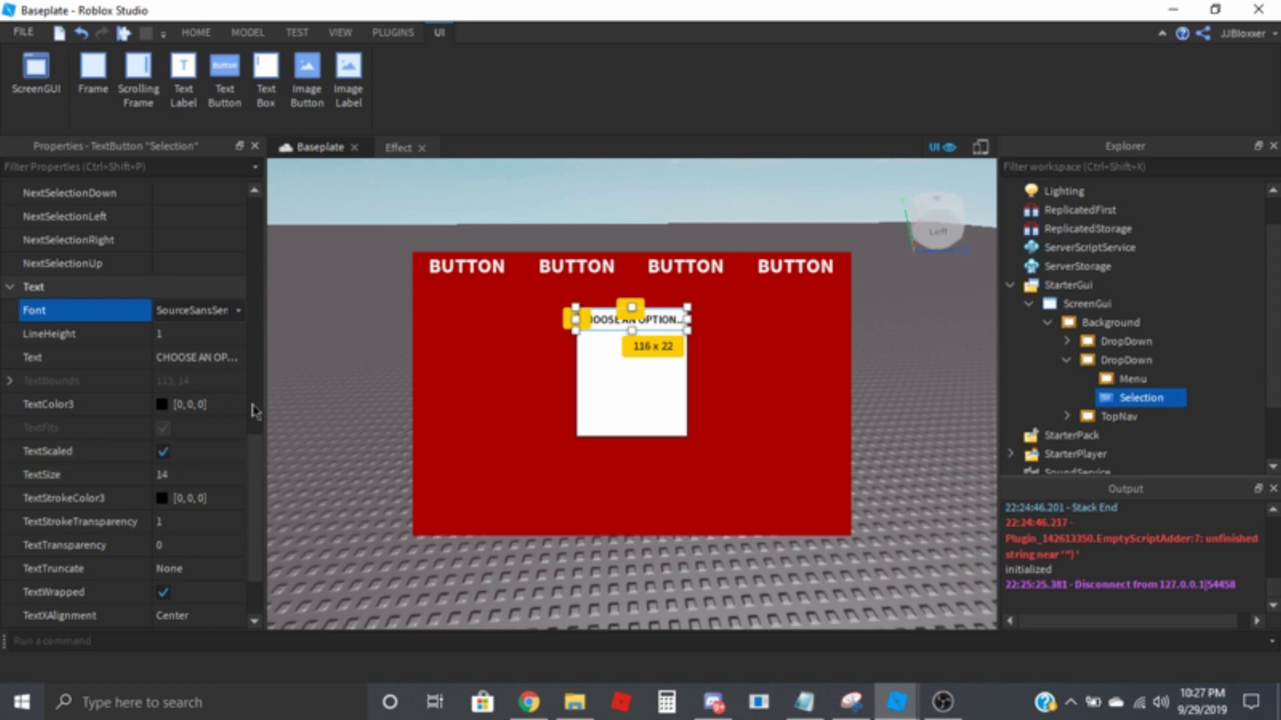
pyautogui.click(162, 404)
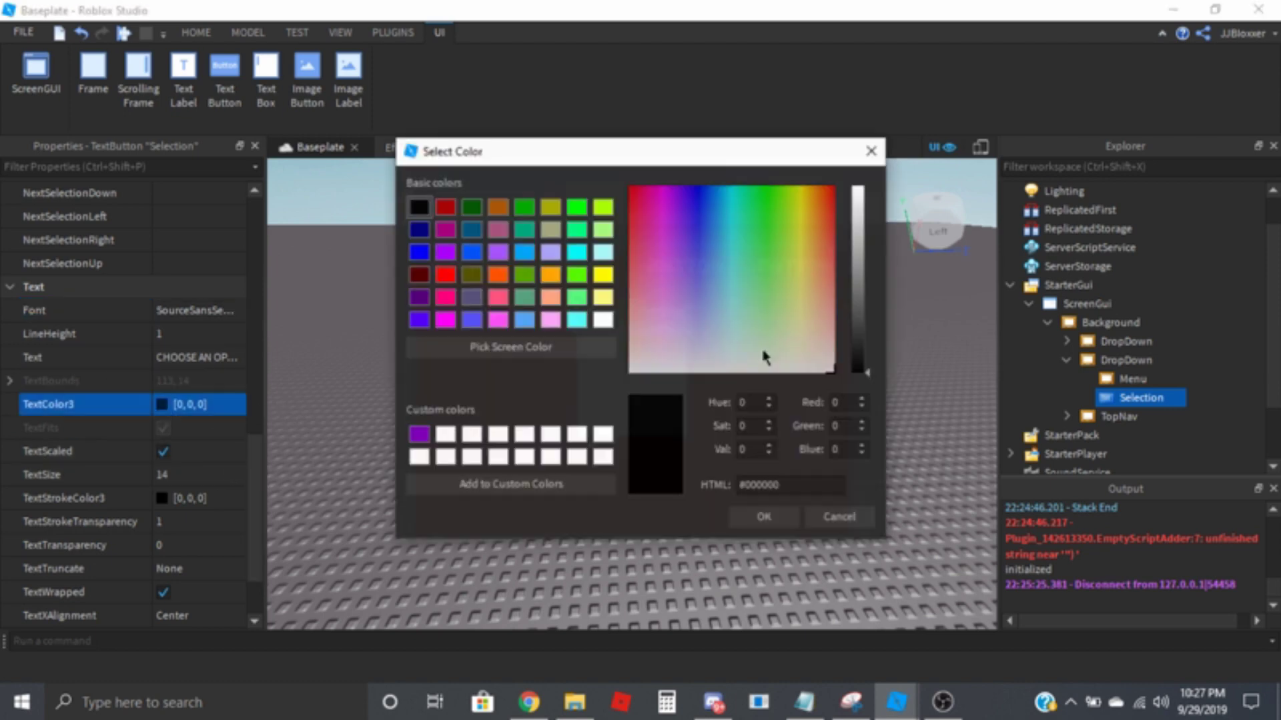
pyautogui.click(602, 320)
pyautogui.click(764, 517)
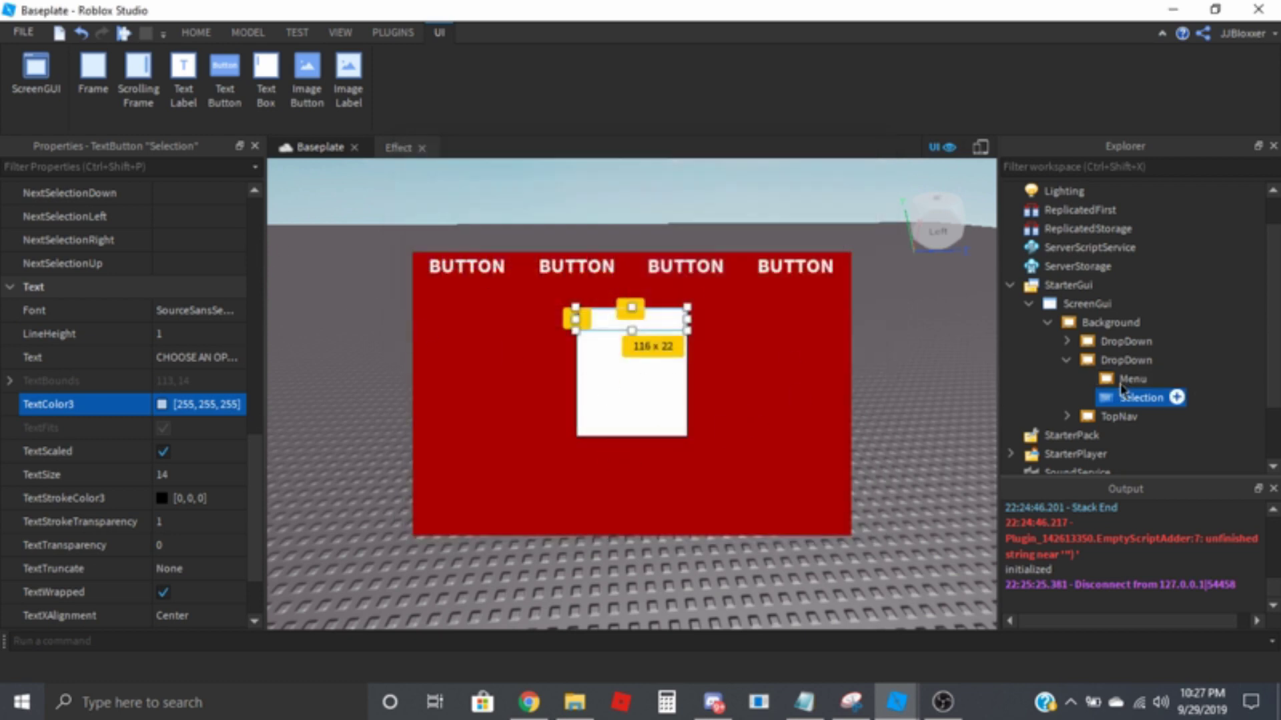
# Make the DropDown frame's background black at 0.6 transparency, then select Menu's border setting.
pyautogui.click(1125, 360)
pyautogui.scroll(4, 127, 280)
pyautogui.click(161, 310)
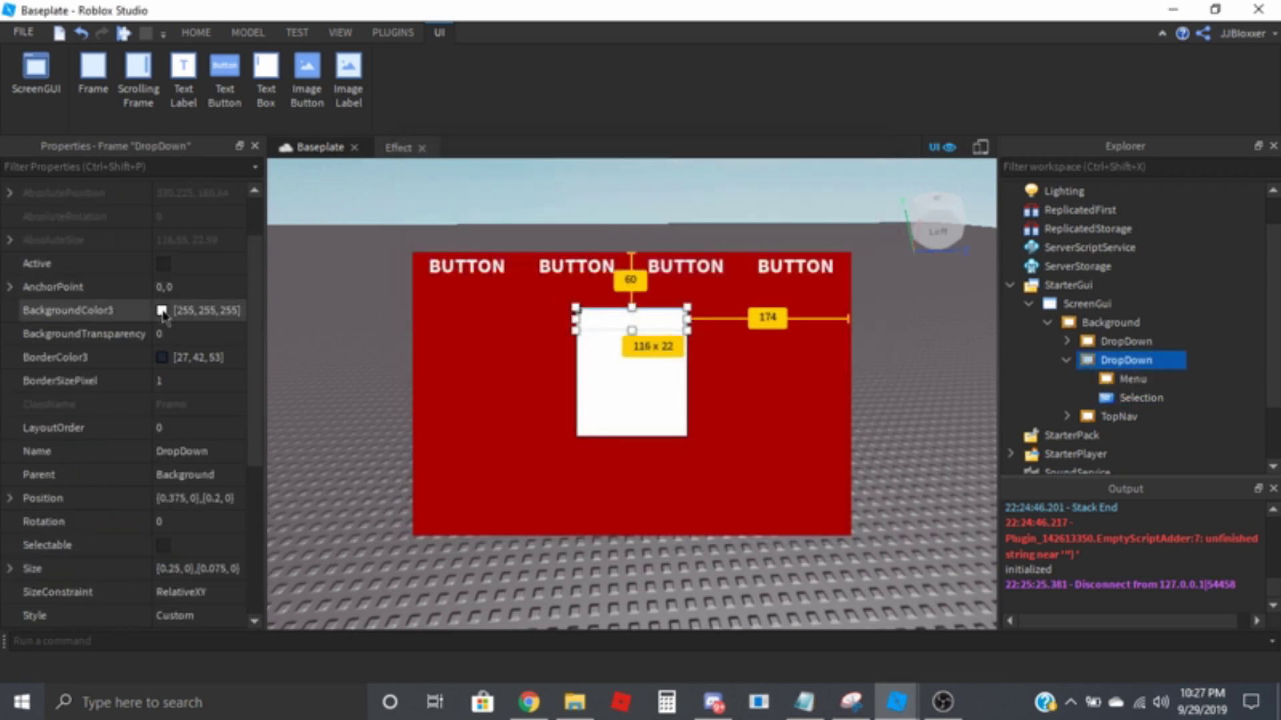
pyautogui.click(419, 207)
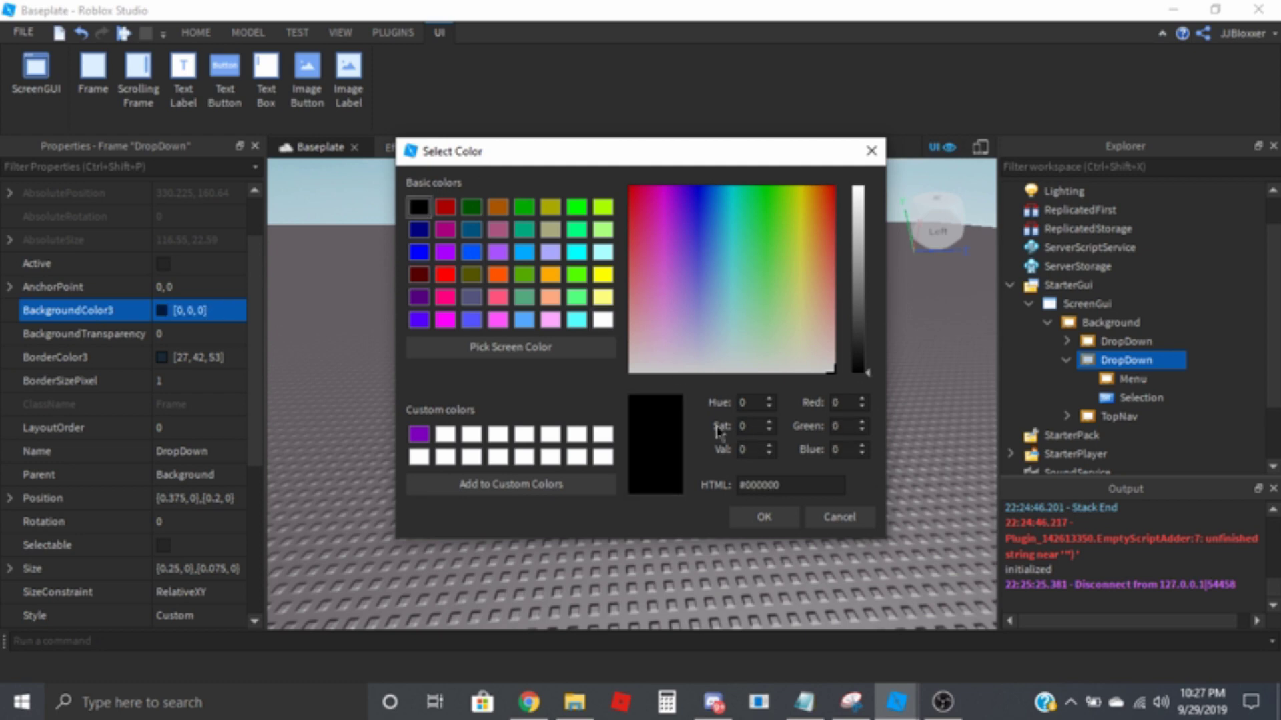
pyautogui.click(763, 517)
pyautogui.click(200, 333)
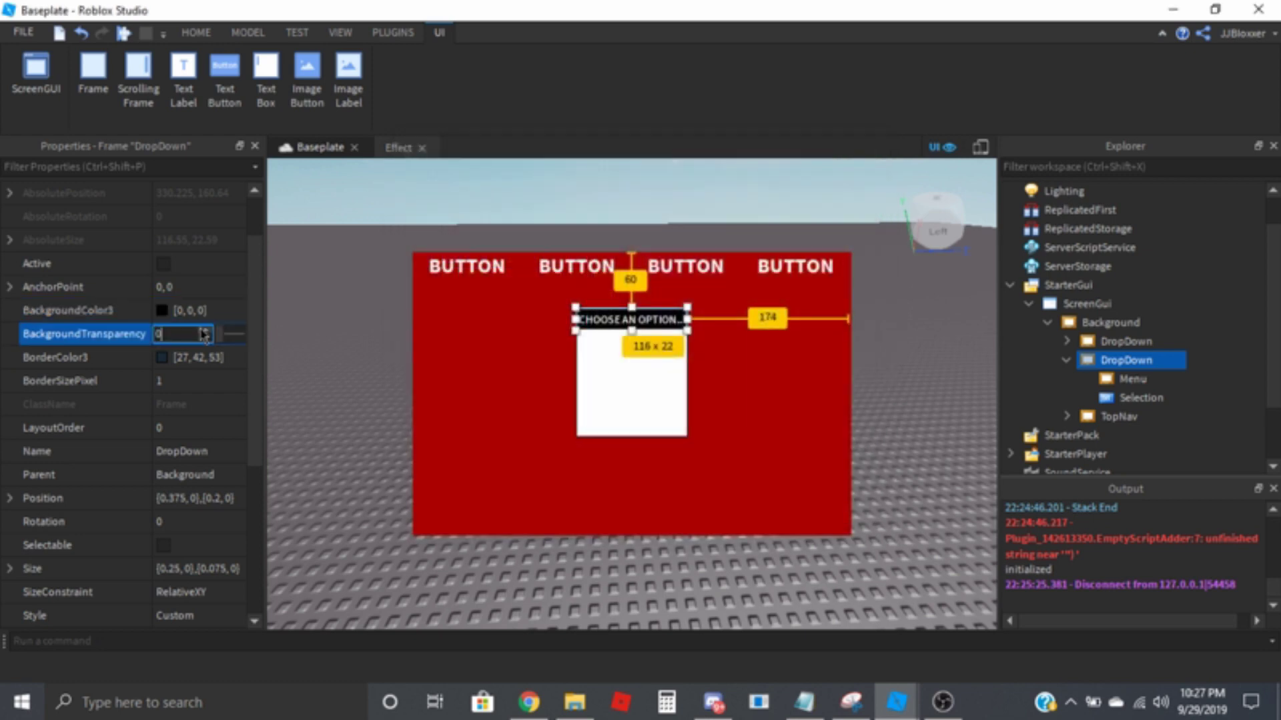
pyautogui.write('0.6')
pyautogui.press('Return')
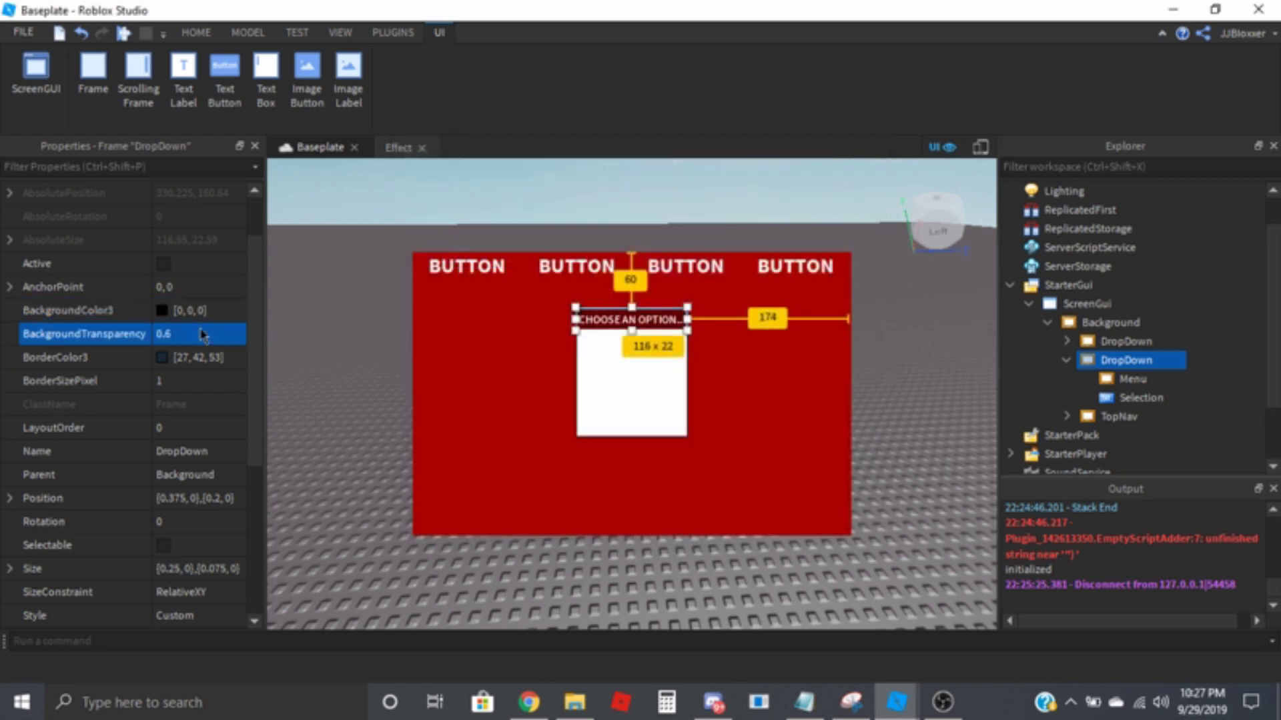
pyautogui.click(1121, 381)
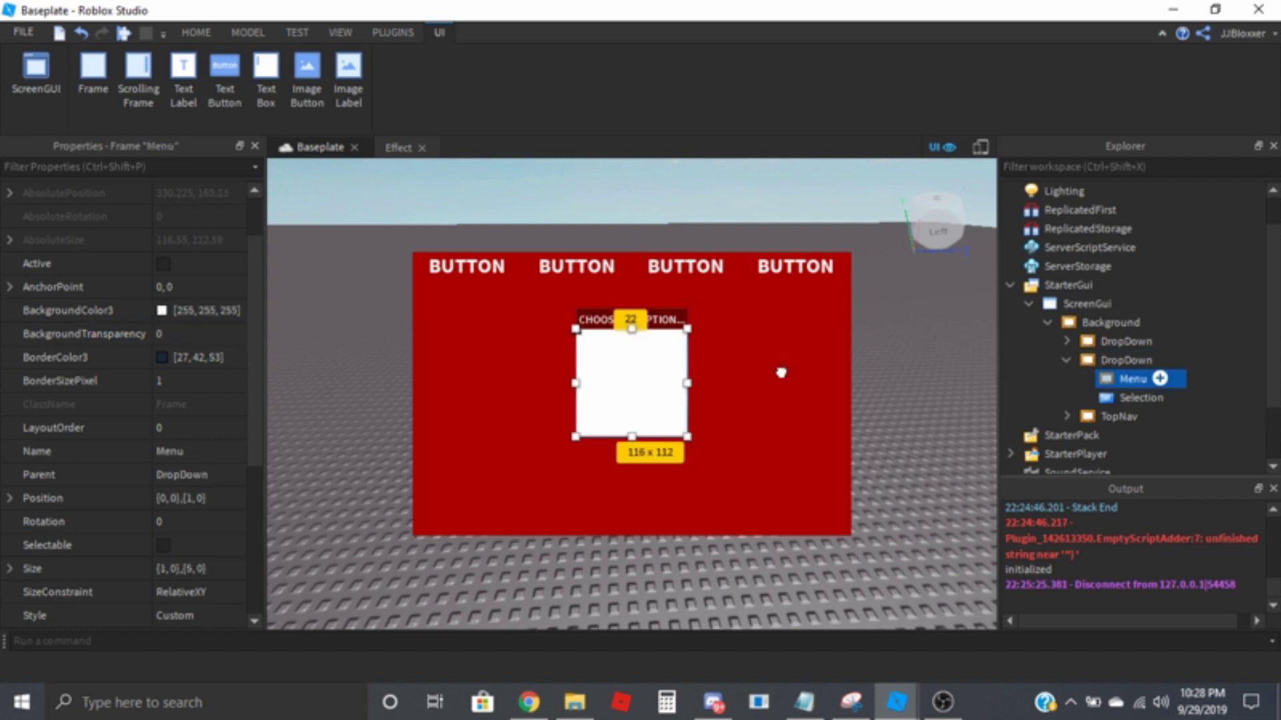
pyautogui.click(179, 384)
# Give Menu a 0 border, black background, and 0.6 BackgroundTransparency.
pyautogui.click(181, 333)
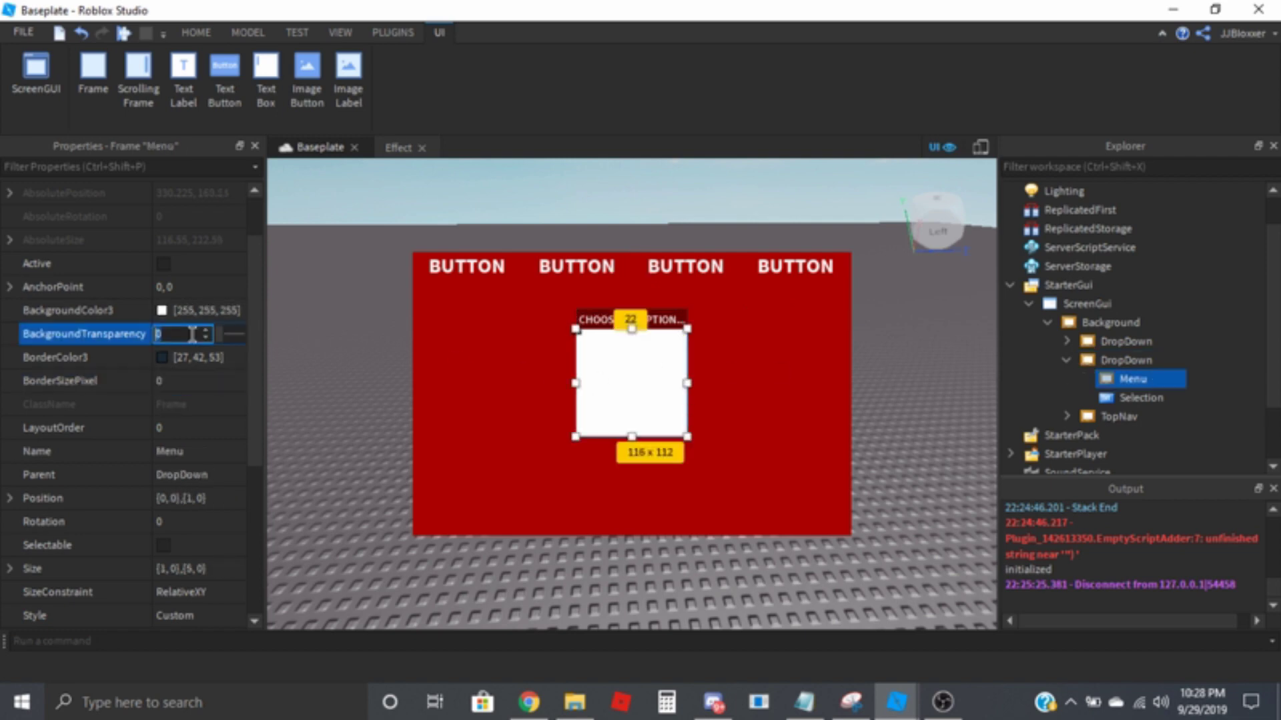
pyautogui.click(162, 310)
pyautogui.click(425, 208)
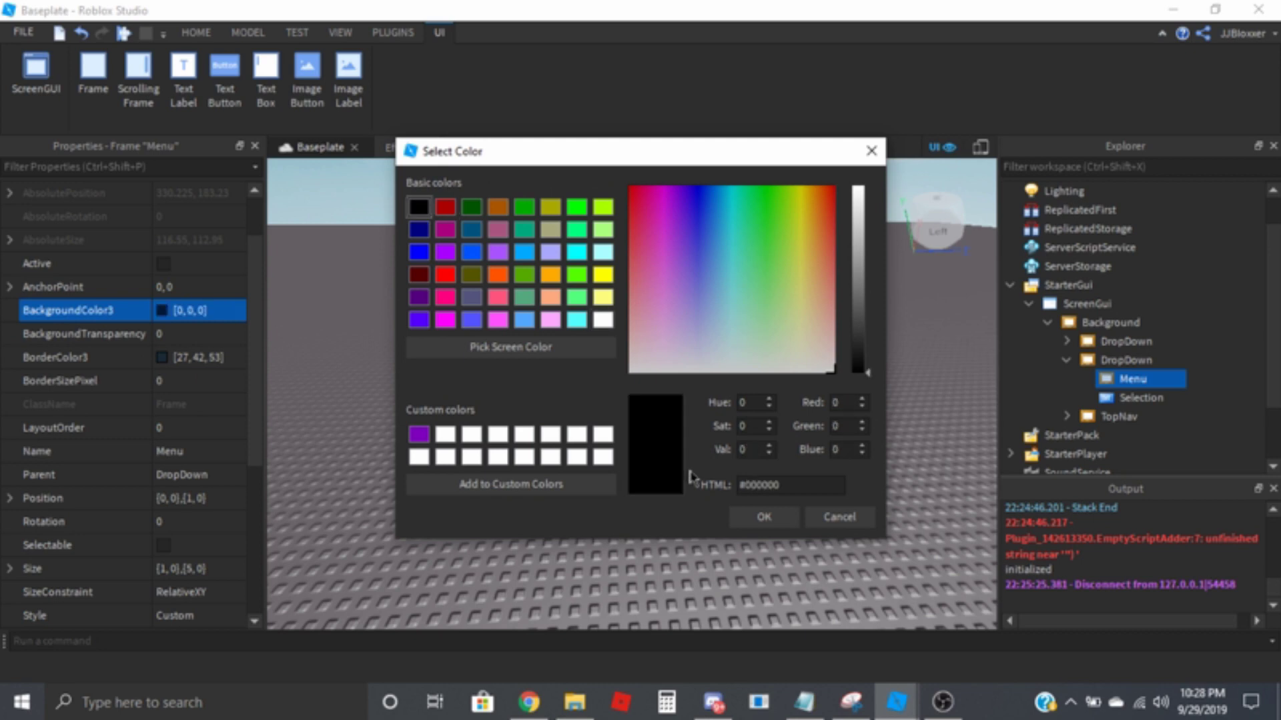
pyautogui.click(739, 515)
pyautogui.click(179, 334)
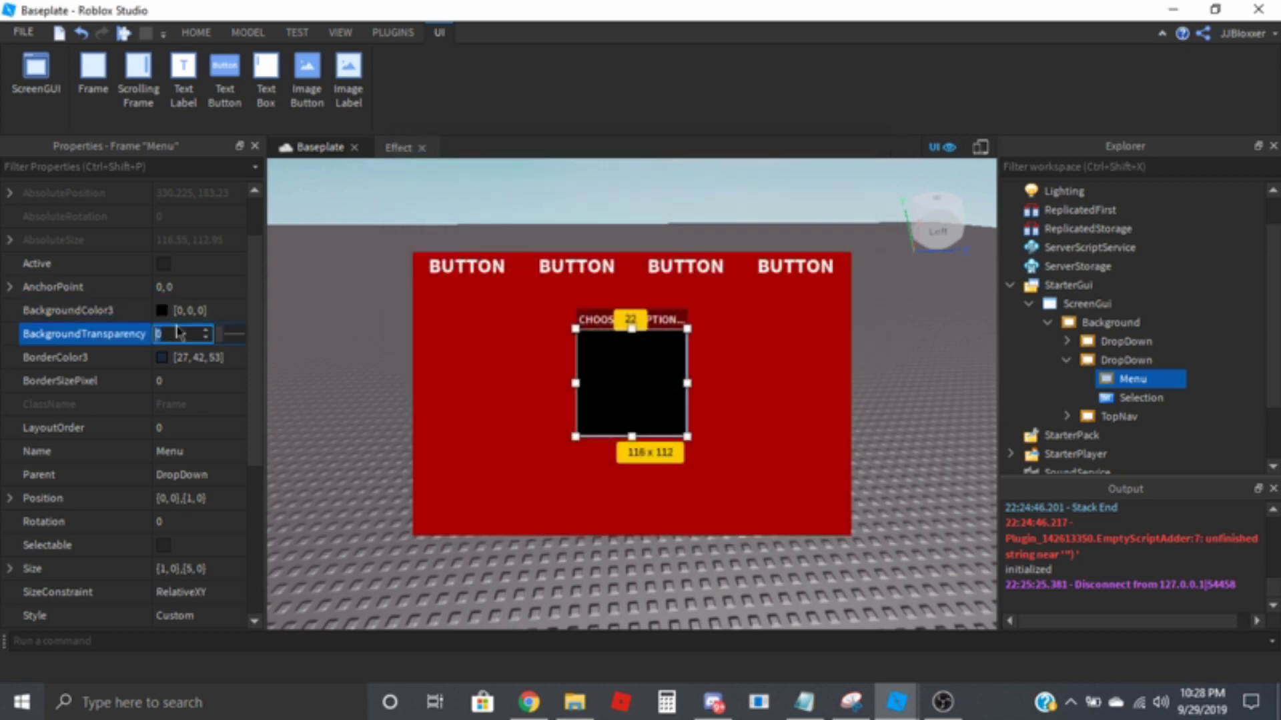
pyautogui.write('0.6')
pyautogui.press('Return')
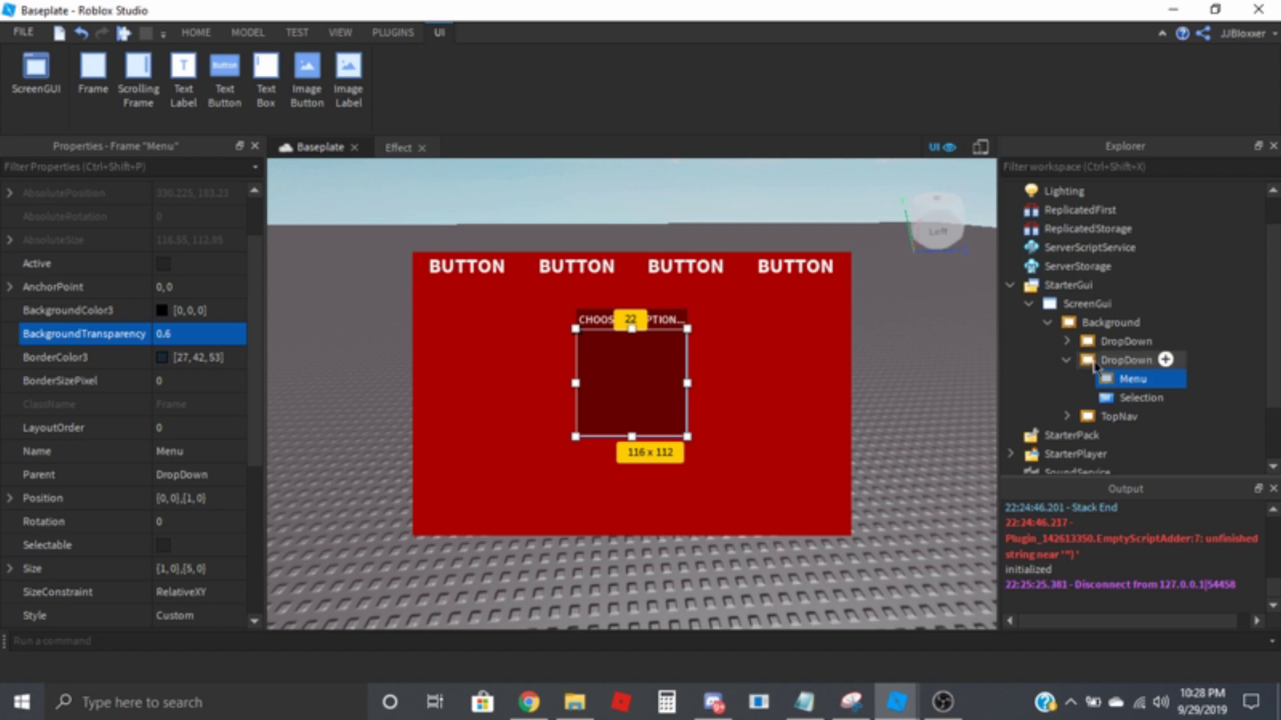
# Set the DropDown frame's BorderSizePixel to 0.
pyautogui.click(1126, 360)
pyautogui.click(174, 380)
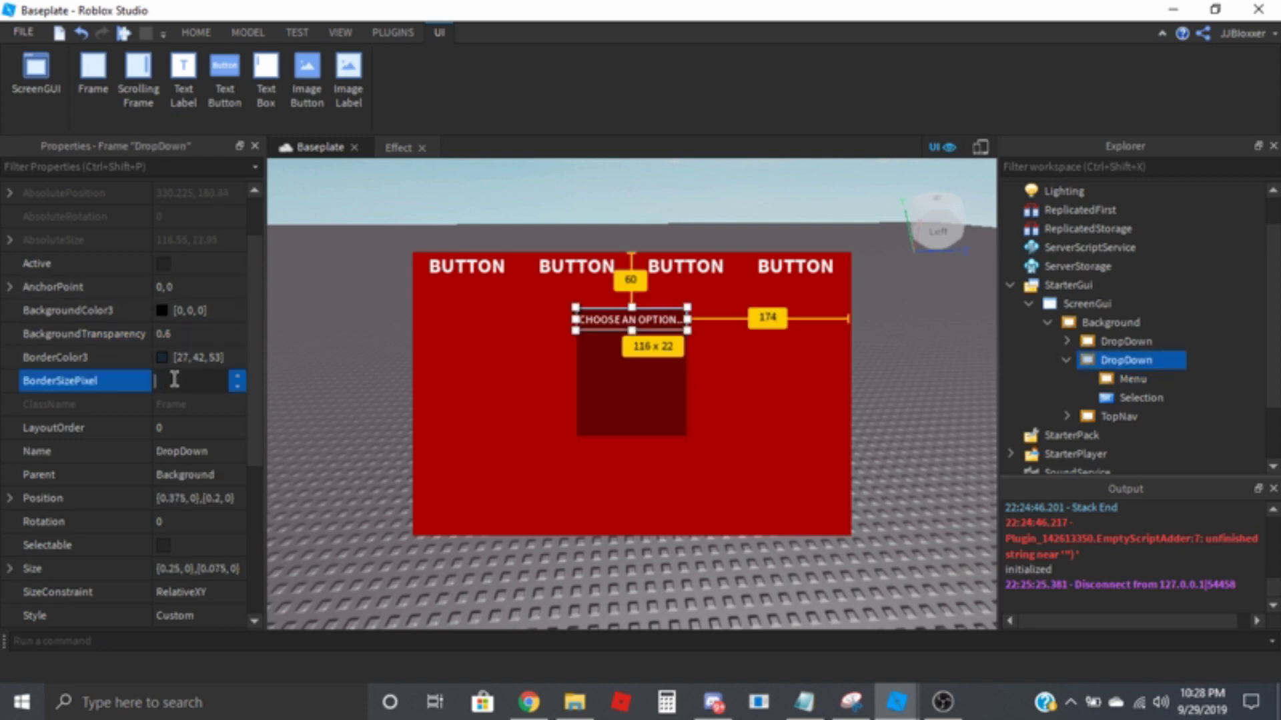
pyautogui.write('0')
pyautogui.press('Return')
pyautogui.click(1140, 379)
pyautogui.click(1138, 397)
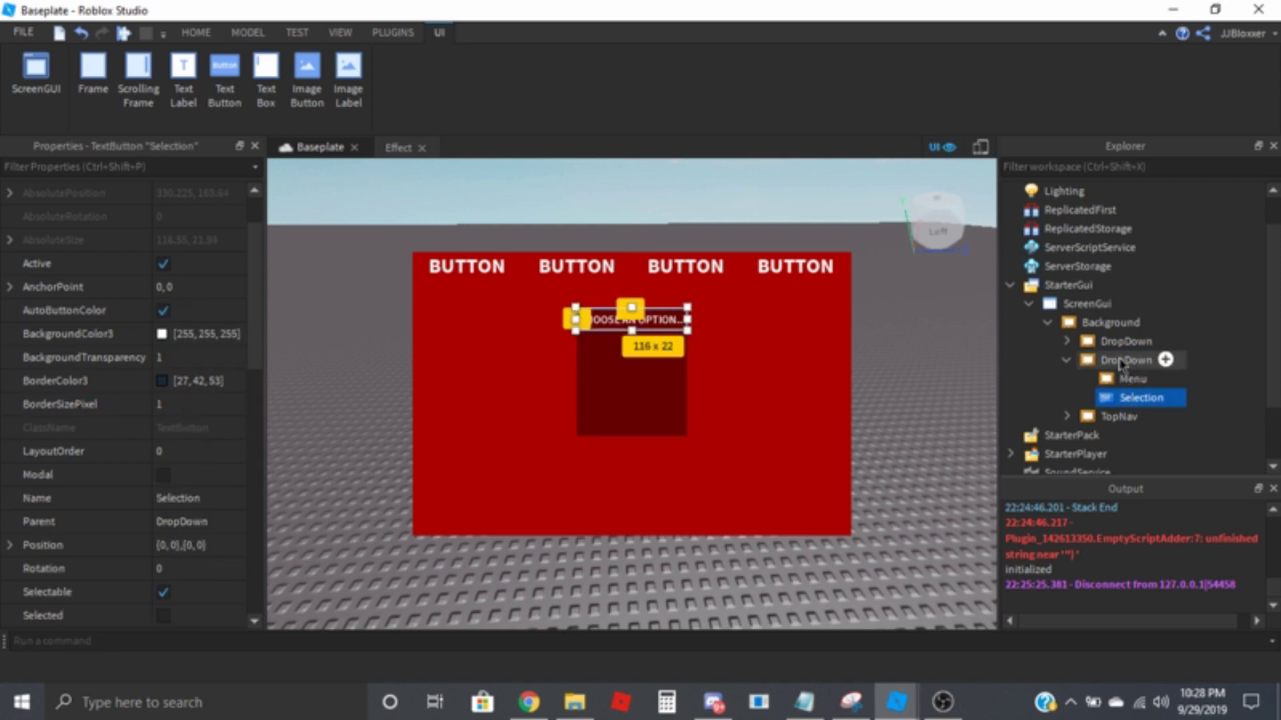
# Add a UIListLayout named UI inside Menu.
pyautogui.click(1123, 361)
pyautogui.click(1161, 380)
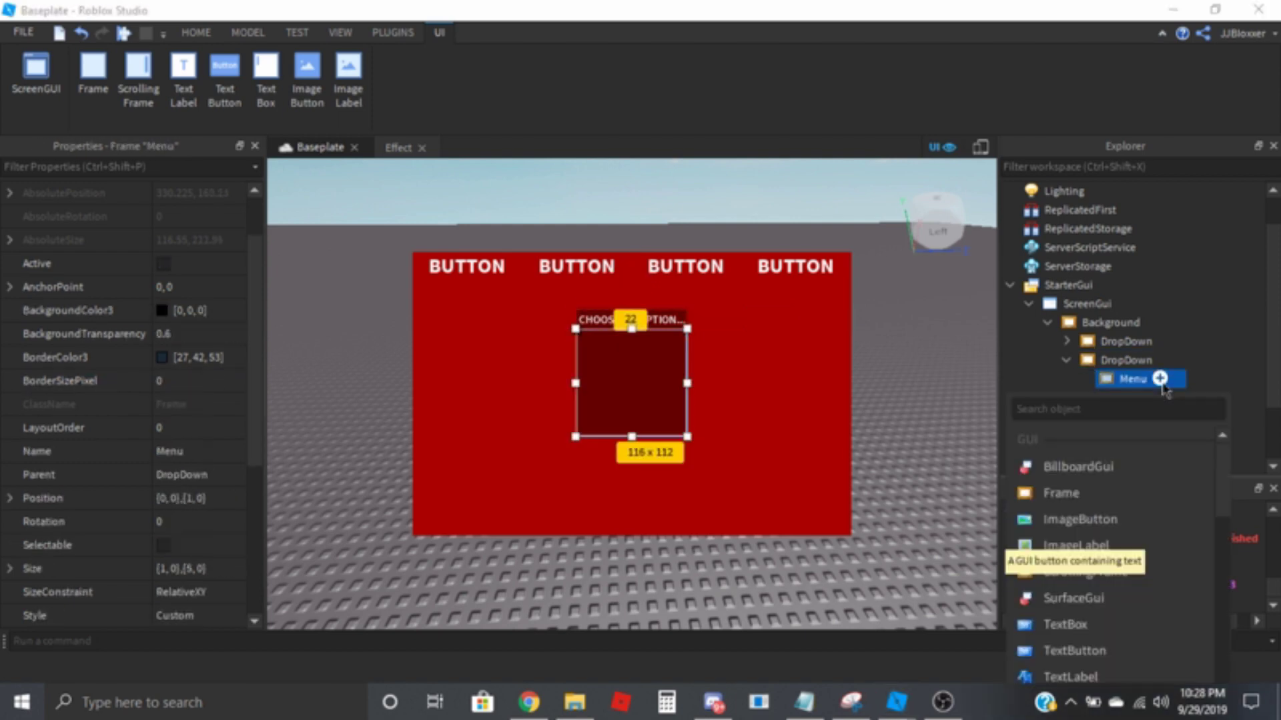
pyautogui.write('uilis')
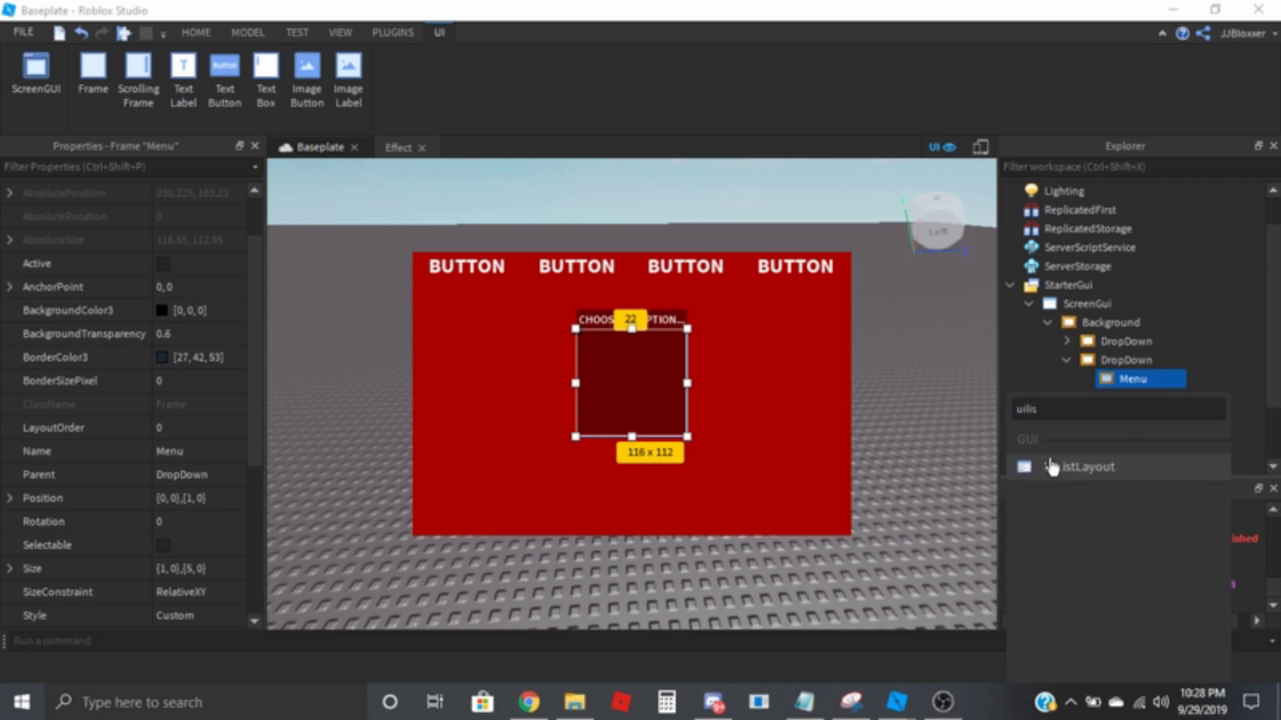
pyautogui.click(1054, 467)
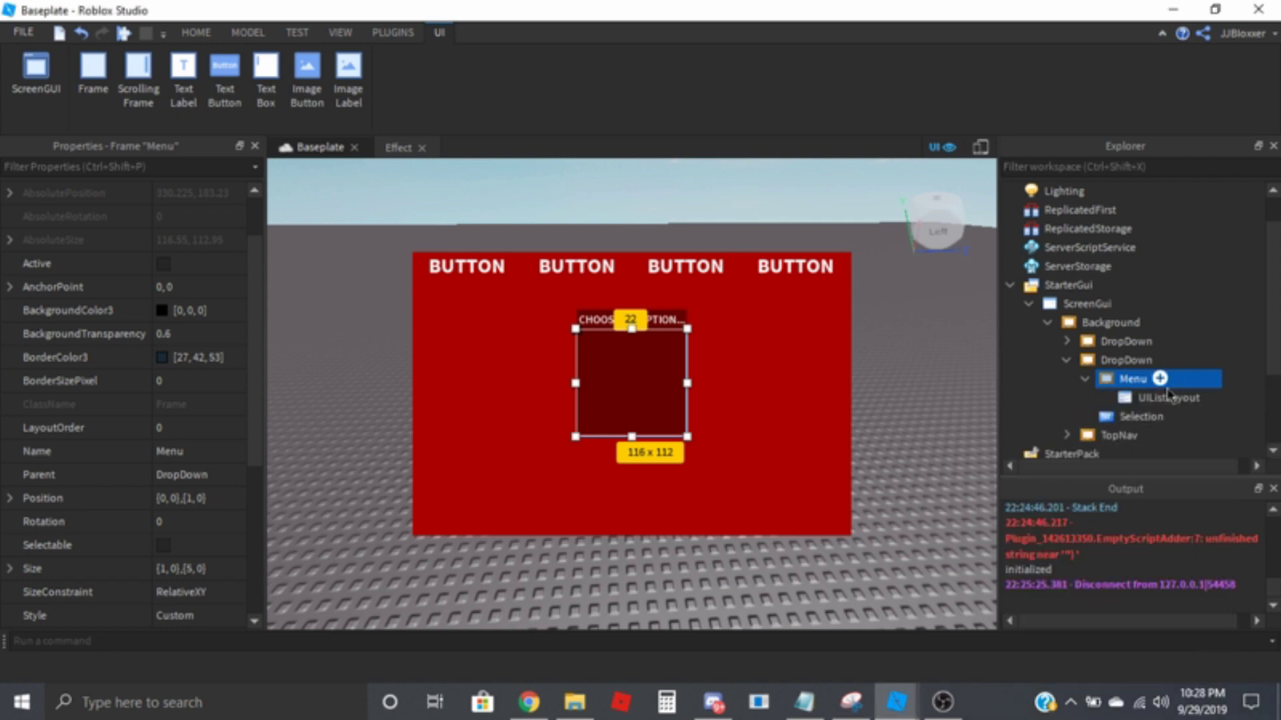
pyautogui.doubleClick(1159, 399)
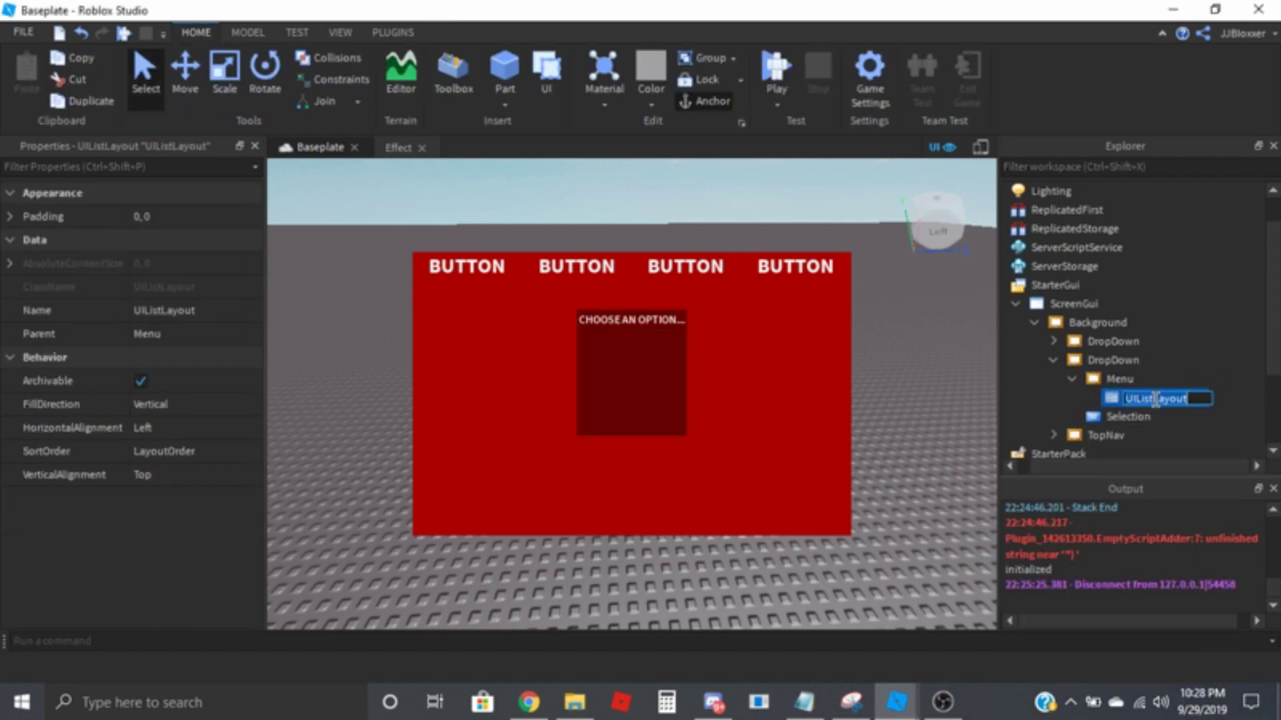
pyautogui.write('UI')
pyautogui.press('Return')
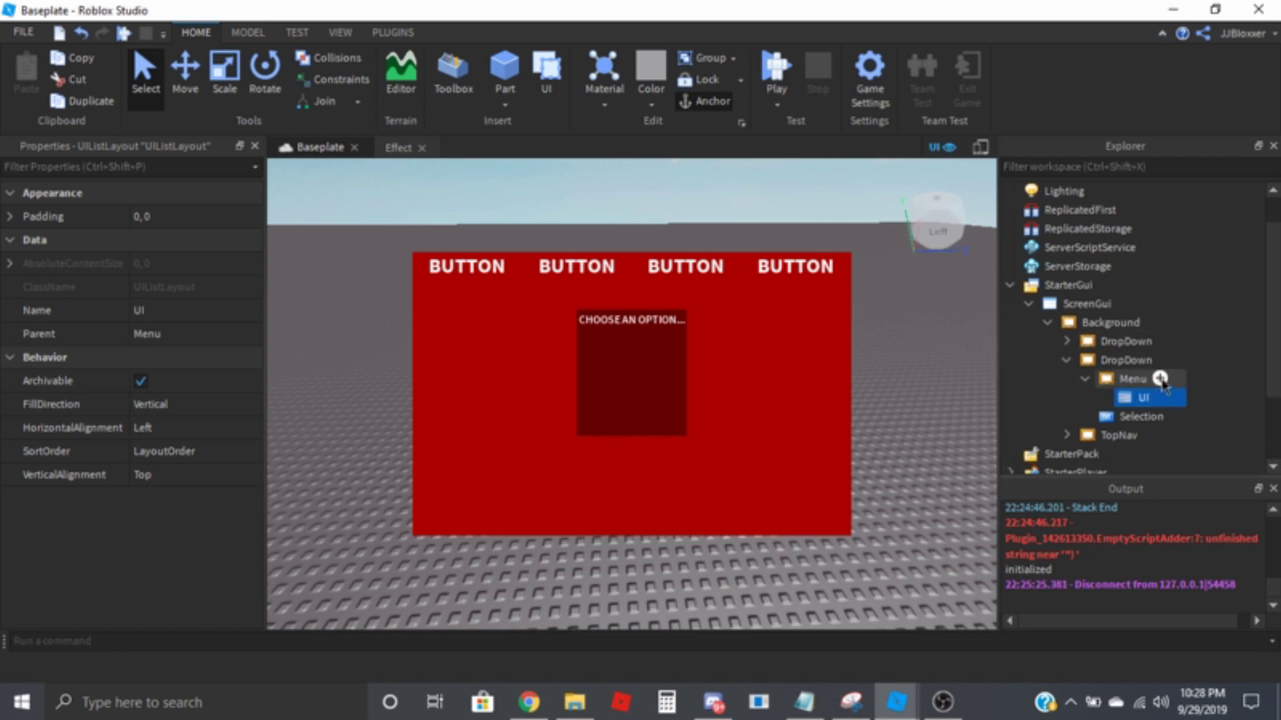
# Add a BoolValue named Open inside Menu.
pyautogui.click(1160, 379)
pyautogui.write('boo')
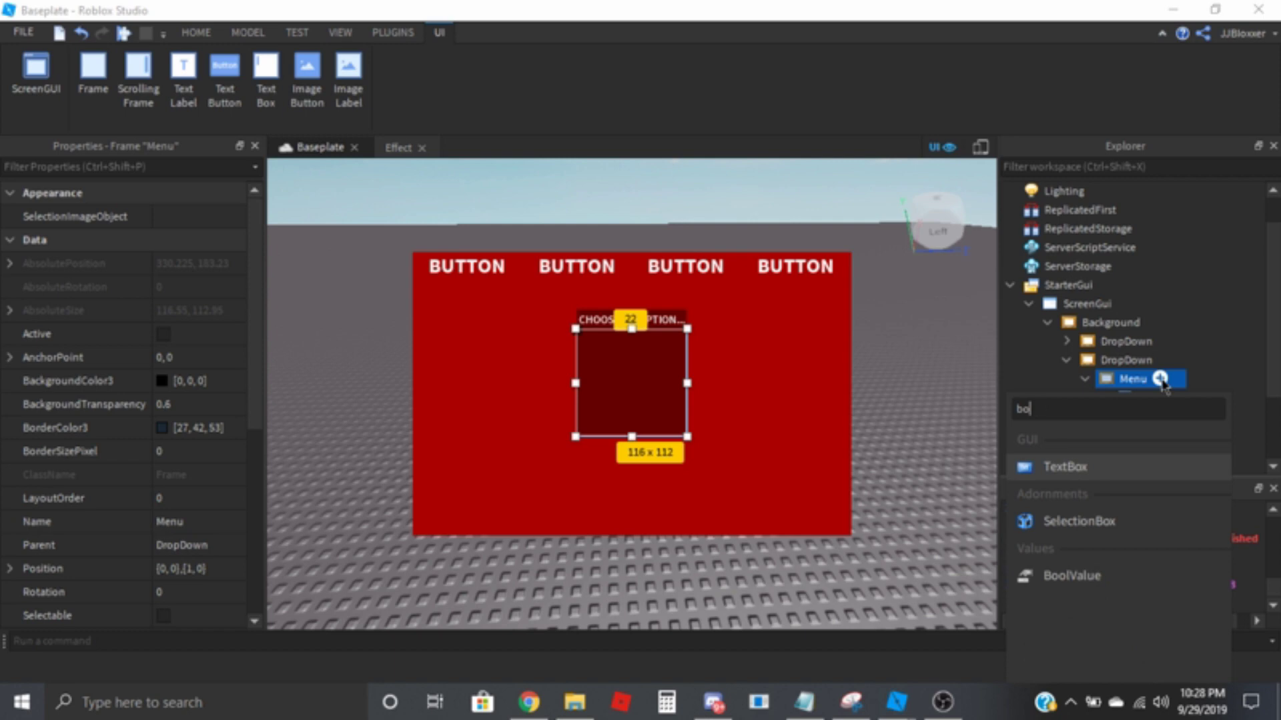
pyautogui.click(1097, 468)
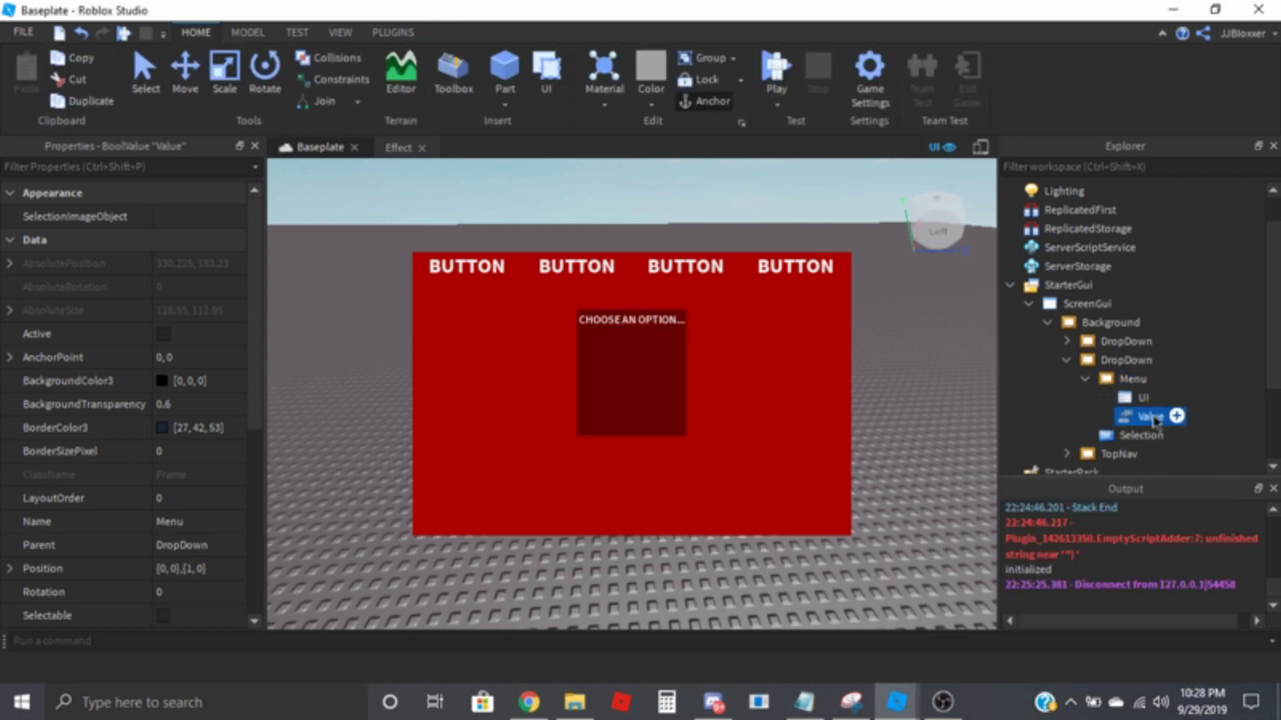
pyautogui.click(1152, 418)
pyautogui.write('Open')
pyautogui.press('Return')
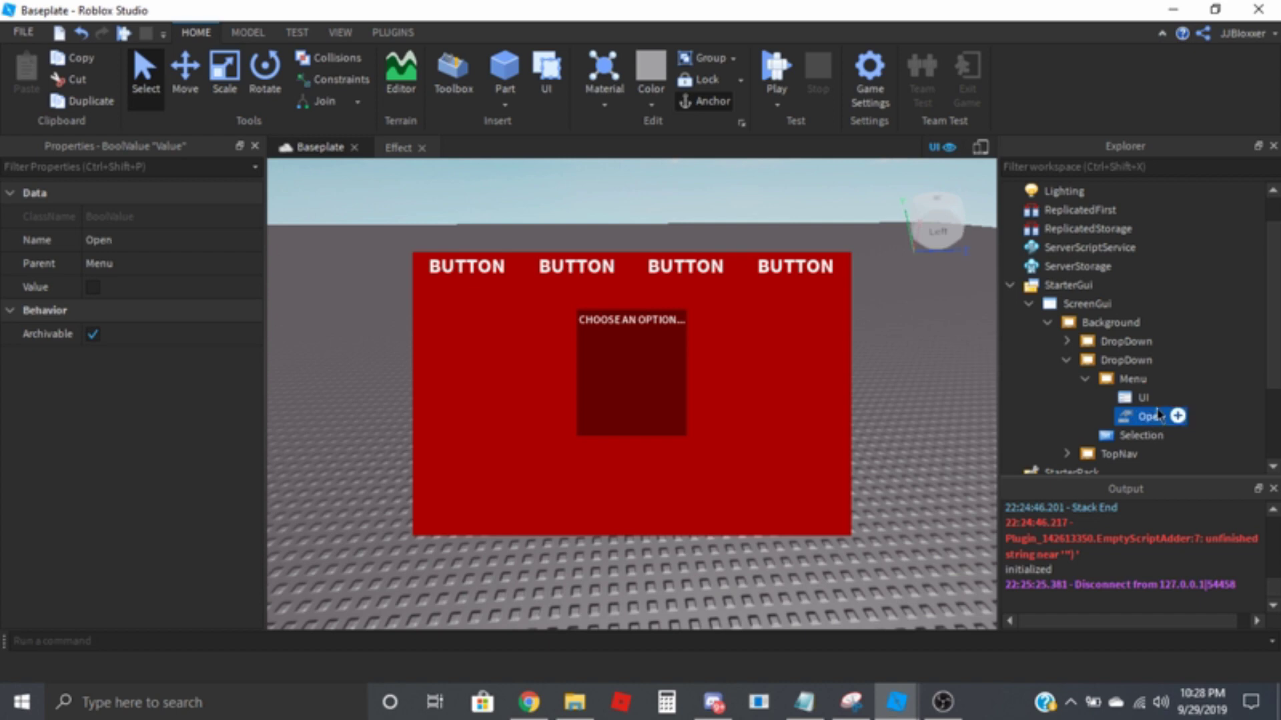
pyautogui.click(1160, 378)
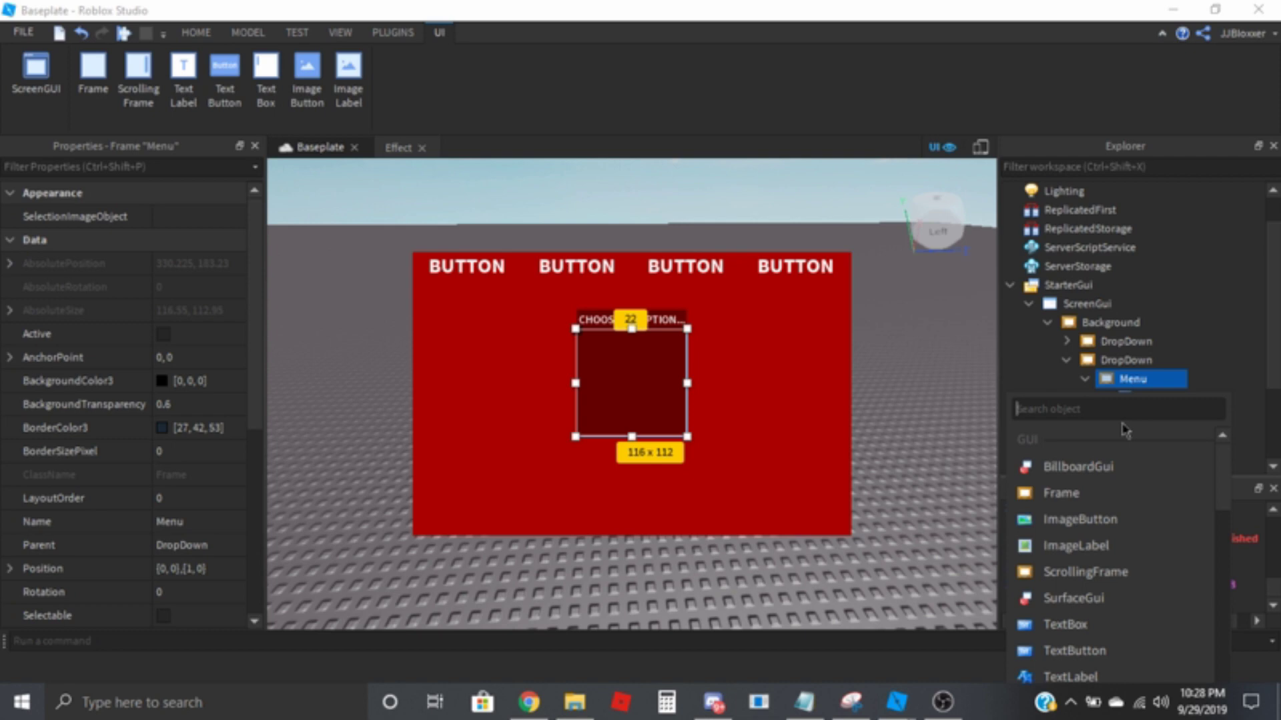
# Insert a TextButton into Menu and rename it Button.
pyautogui.write('text')
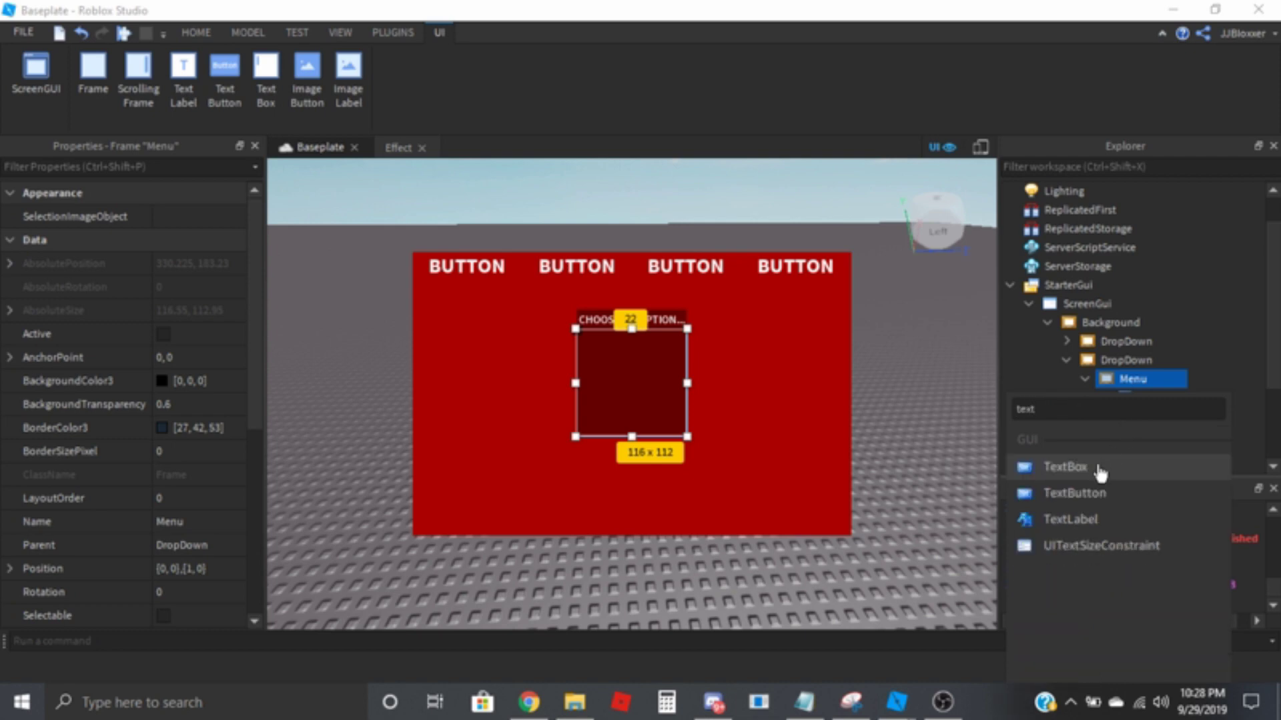
pyautogui.click(1098, 494)
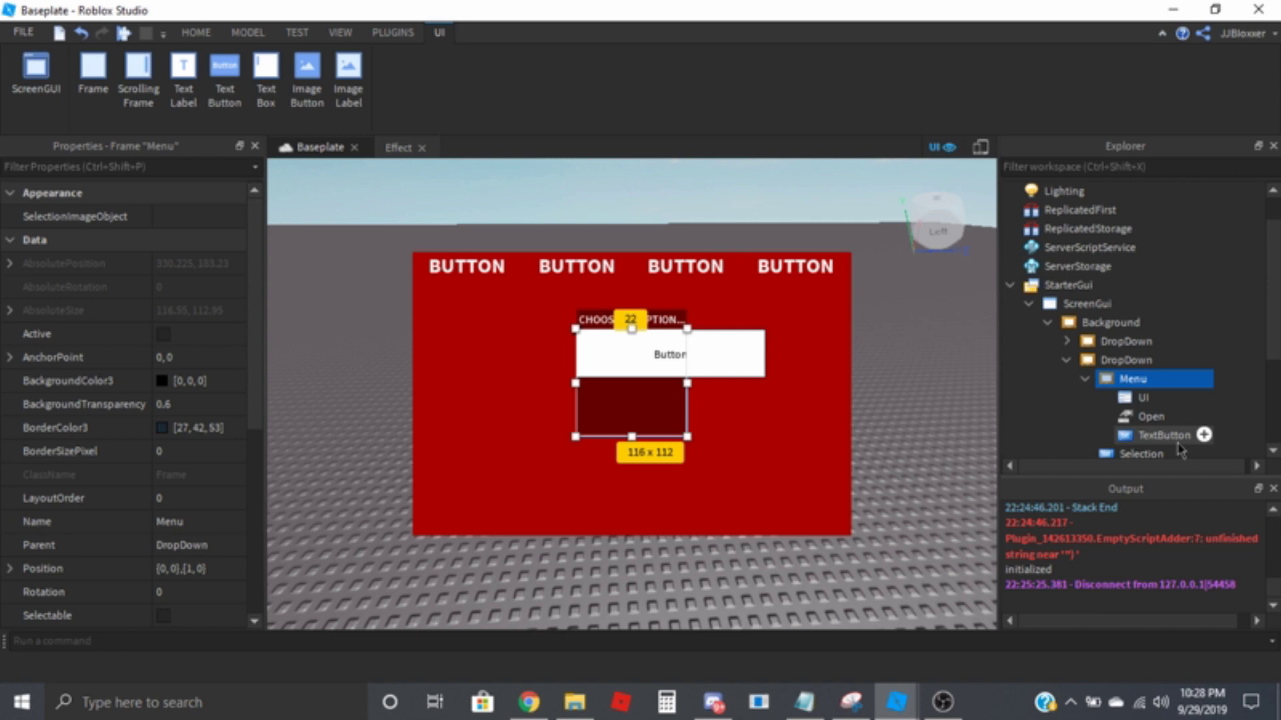
pyautogui.click(1176, 436)
pyautogui.write('Button1')
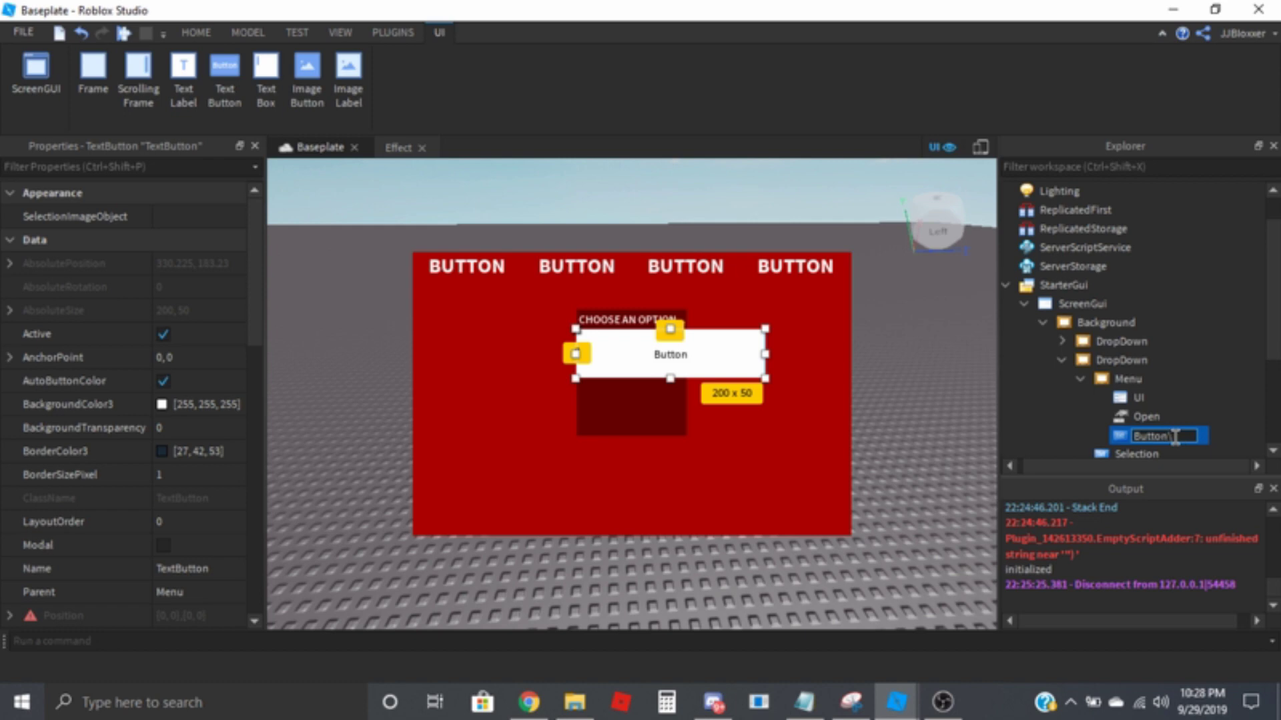
pyautogui.press('Return')
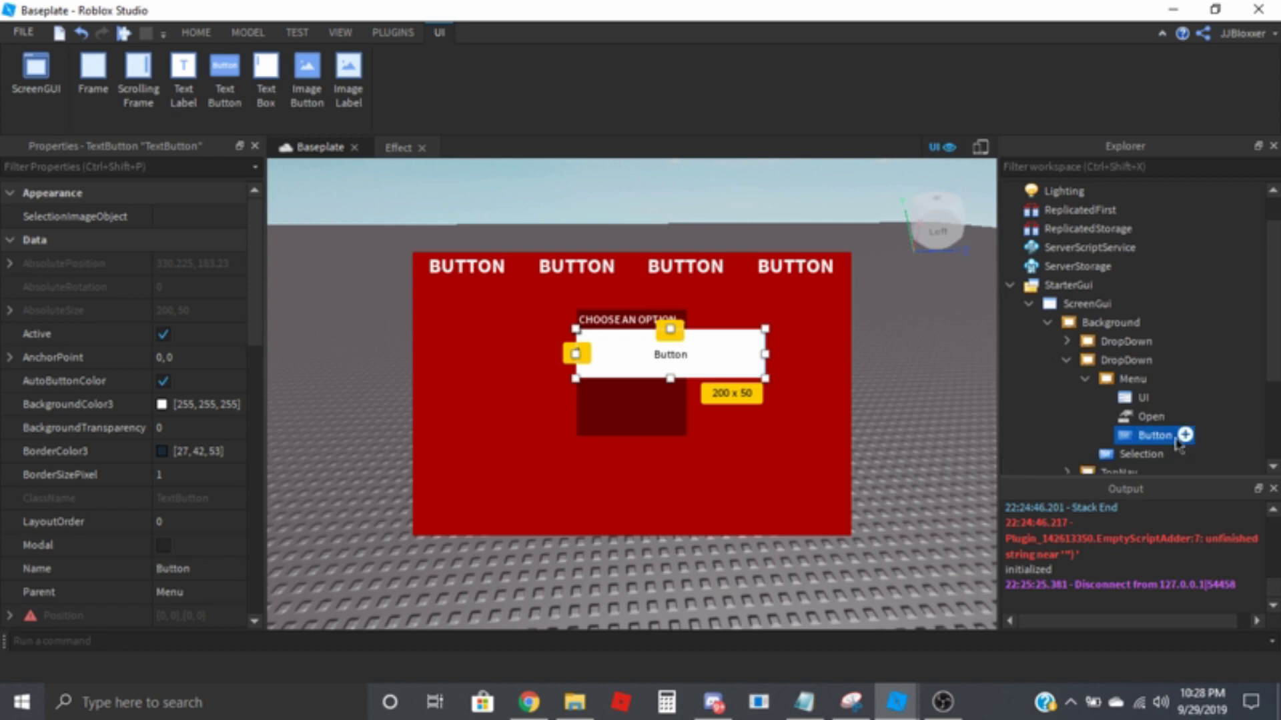
# Set the Button's Size to {1,0},{0.2,0}.
pyautogui.scroll(-3, 166, 482)
pyautogui.click(173, 497)
pyautogui.click(173, 497)
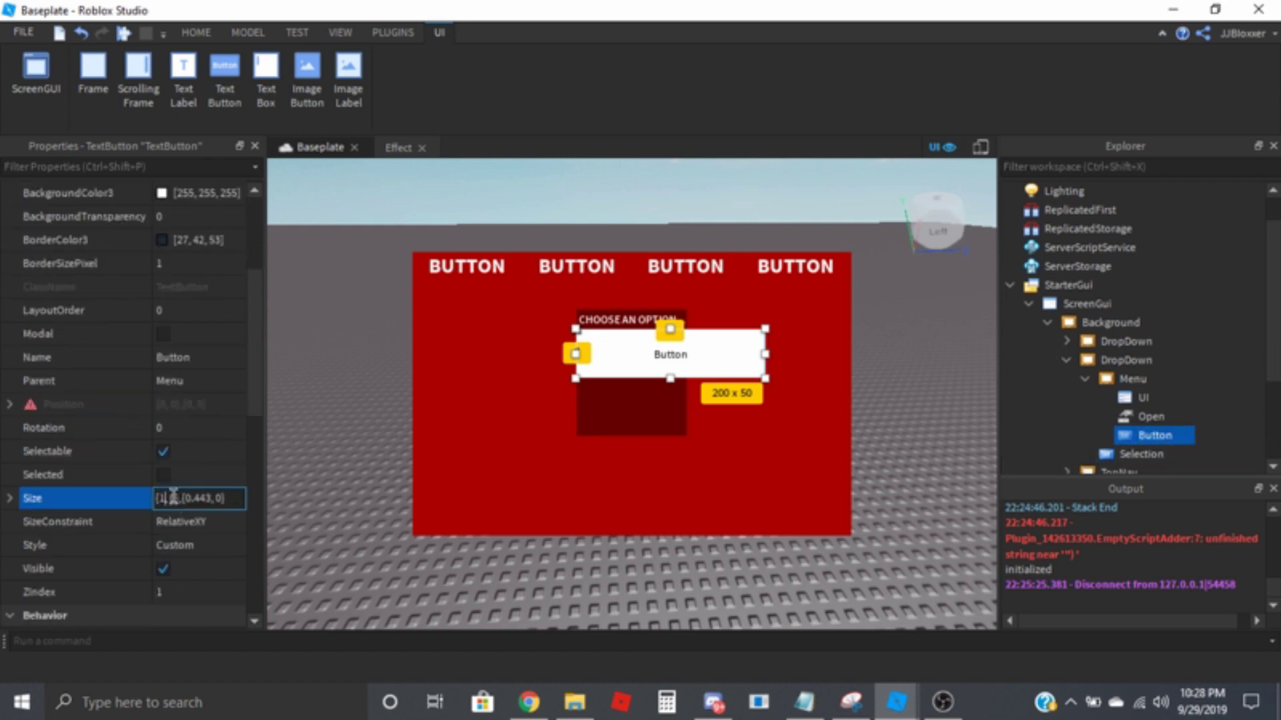
pyautogui.press('Return')
pyautogui.doubleClick(193, 500)
pyautogui.write('2')
pyautogui.press('Return')
pyautogui.doubleClick(177, 266)
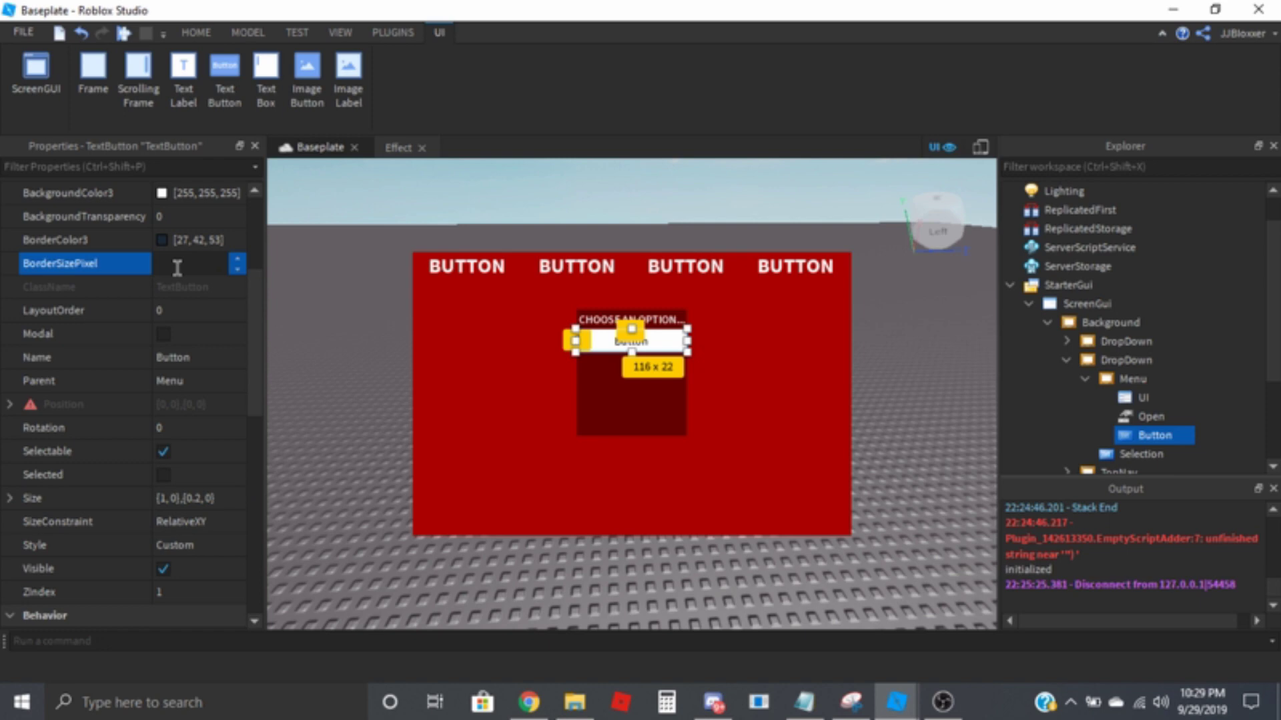
# Give the Button BorderSizePixel 0 and a black background at transparency 1.
pyautogui.write('0')
pyautogui.press('Return')
pyautogui.click(162, 193)
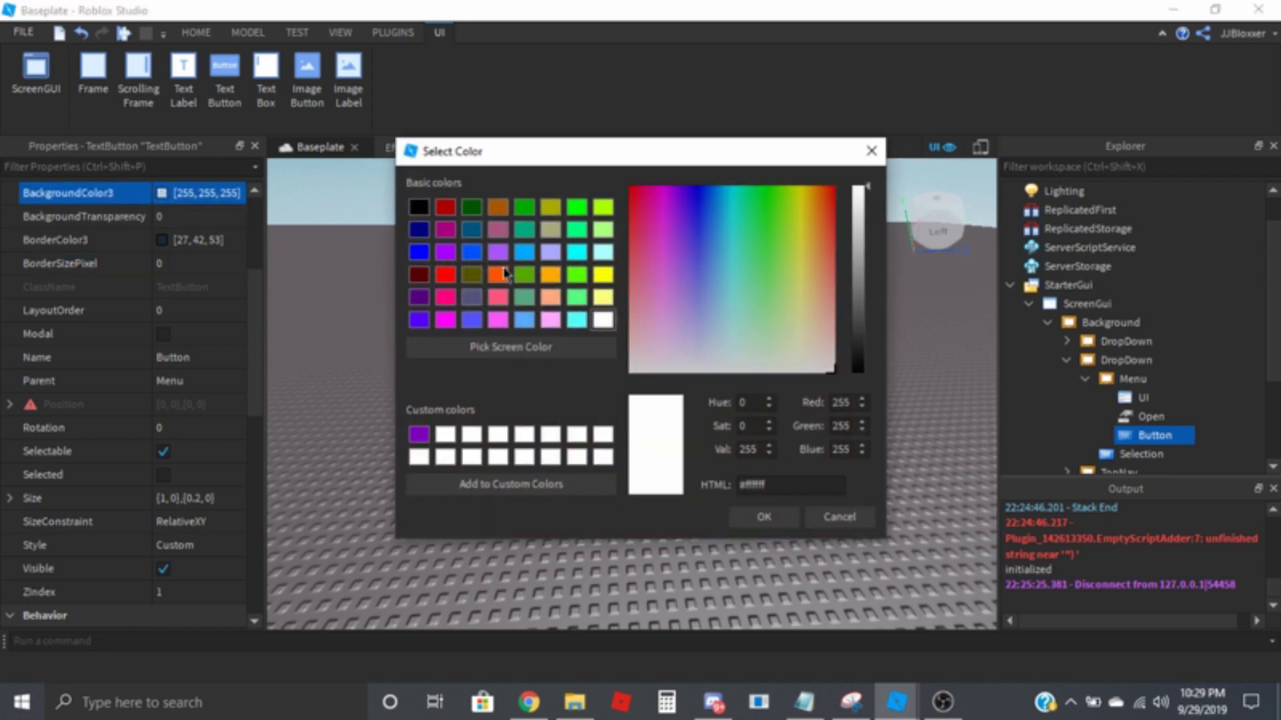
pyautogui.click(418, 208)
pyautogui.click(764, 517)
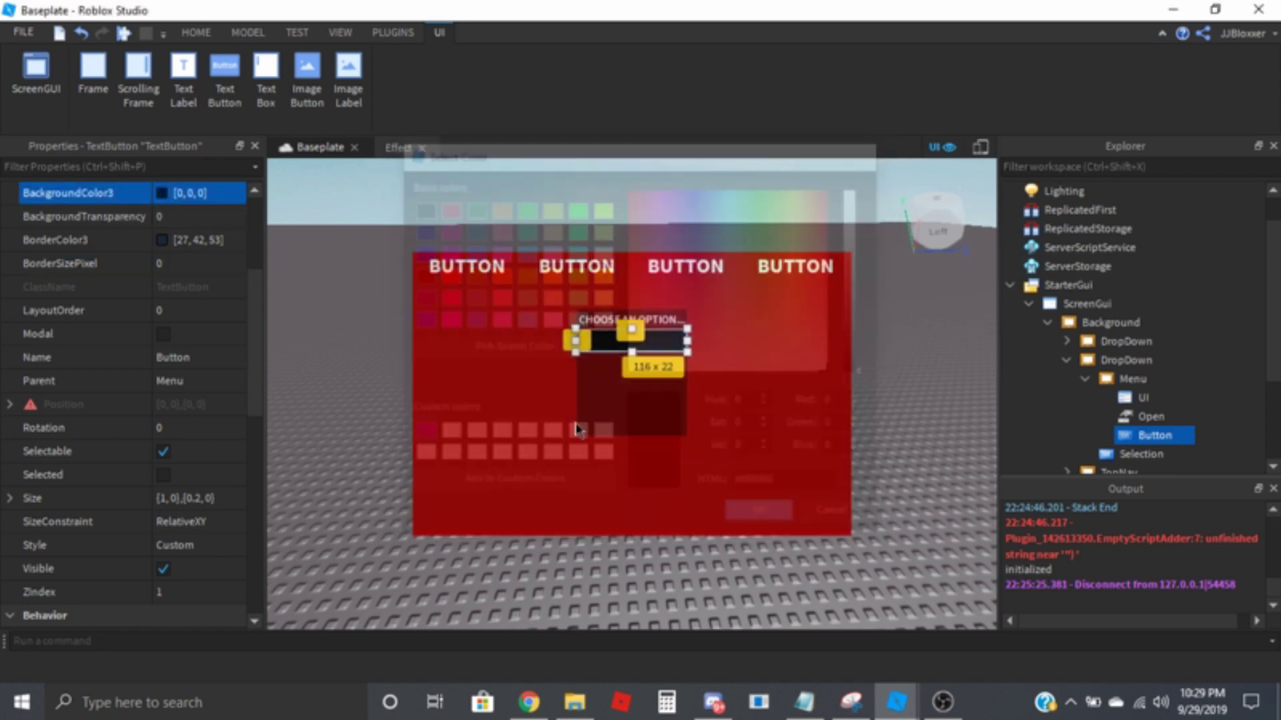
pyautogui.click(203, 224)
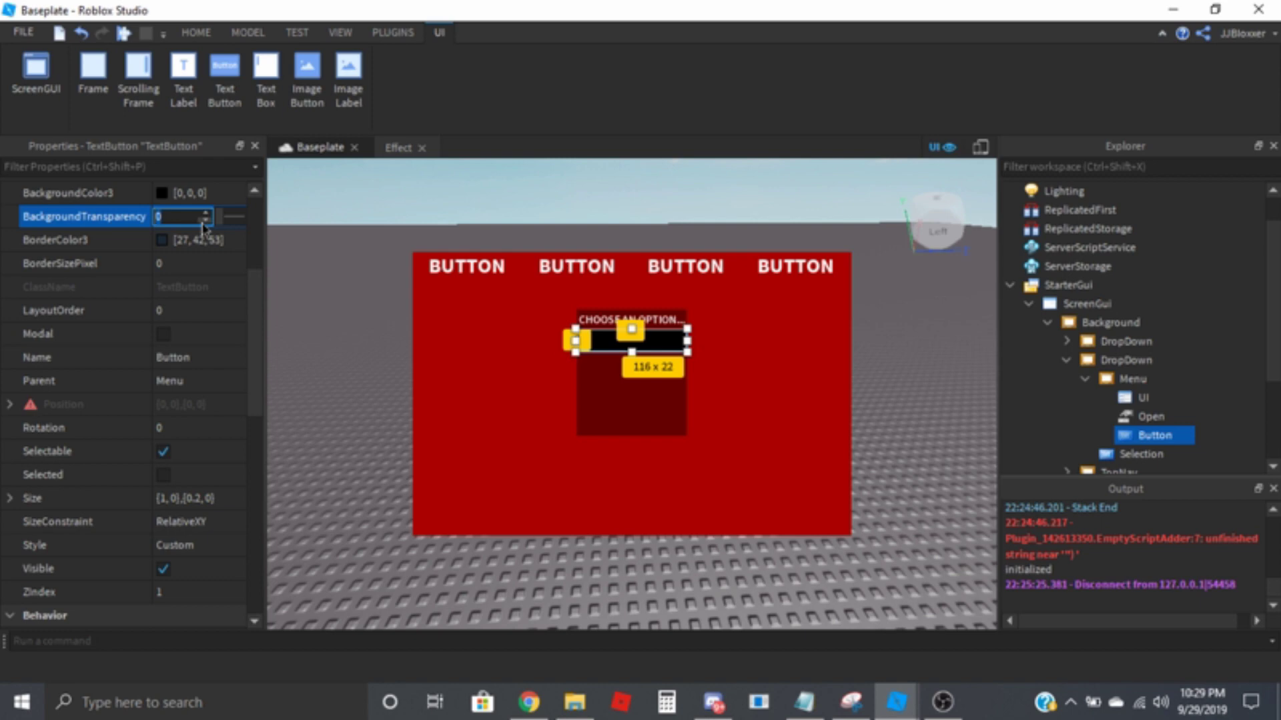
pyautogui.write('1')
pyautogui.press('Return')
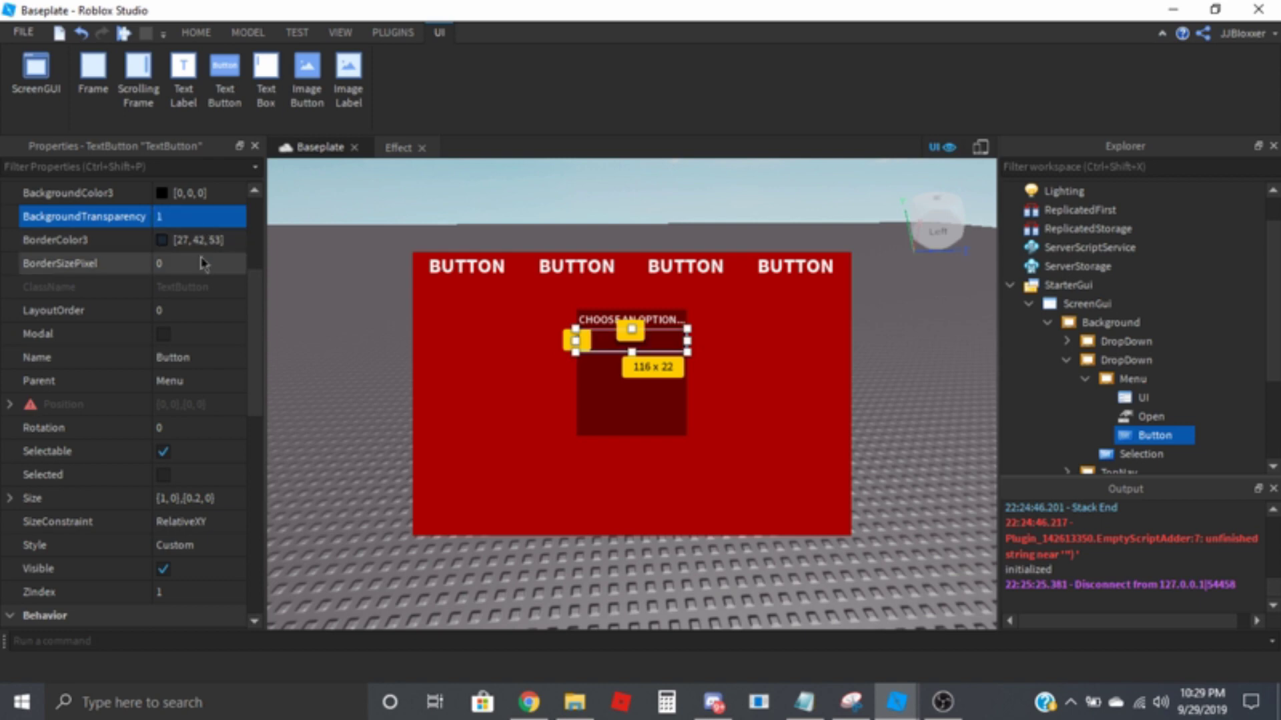
# Turn on TextScaled and set the Button's TextColor3 to white.
pyautogui.scroll(-3, 200, 347)
pyautogui.scroll(-2, 166, 518)
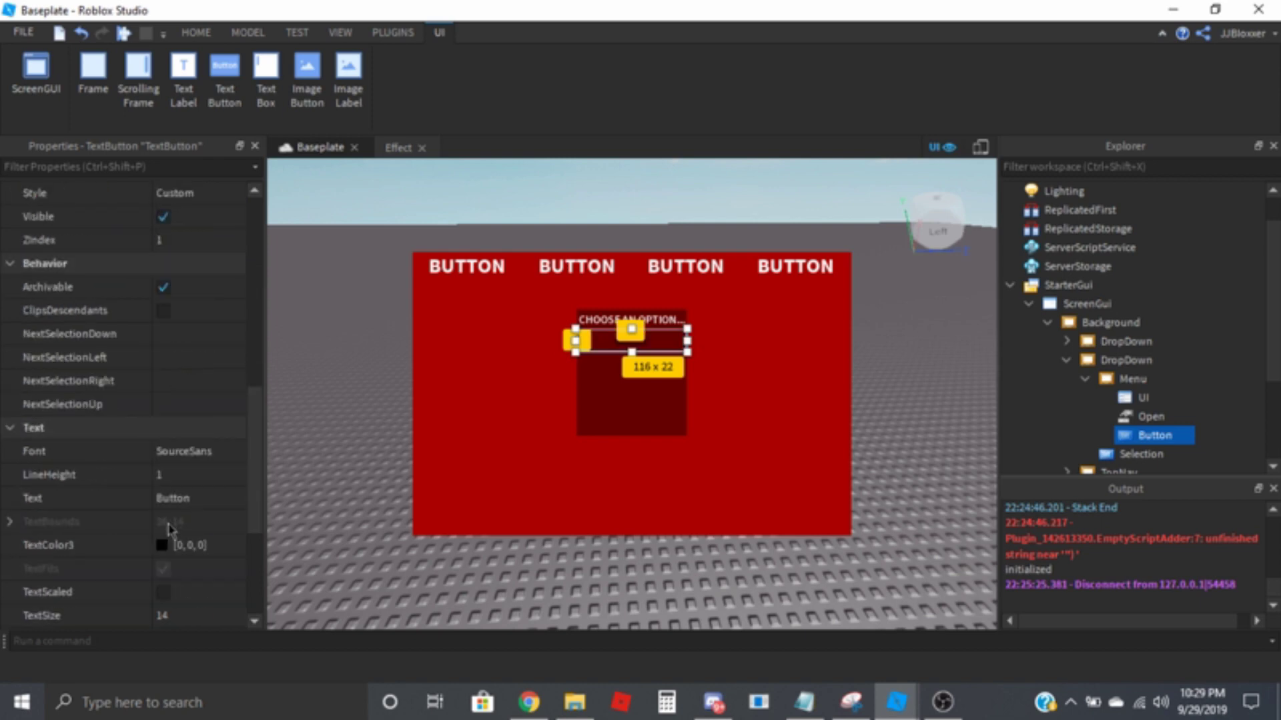
pyautogui.click(163, 591)
pyautogui.click(161, 542)
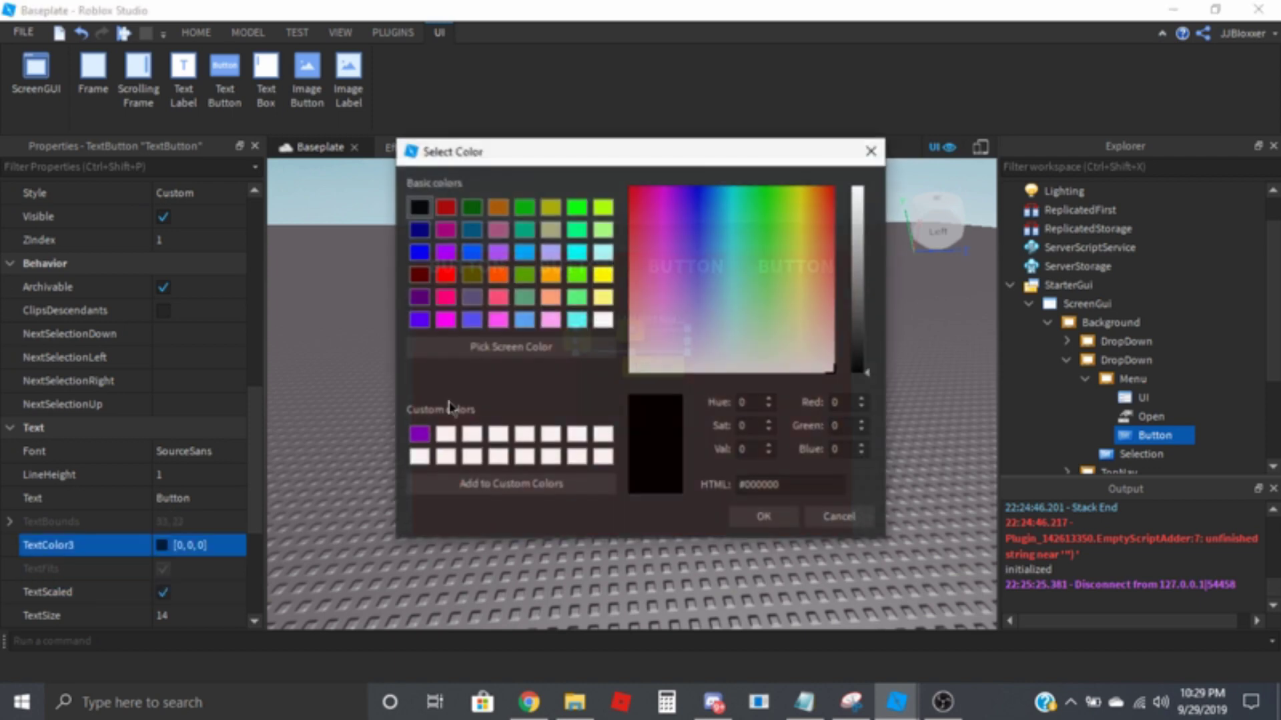
pyautogui.click(603, 321)
pyautogui.click(750, 524)
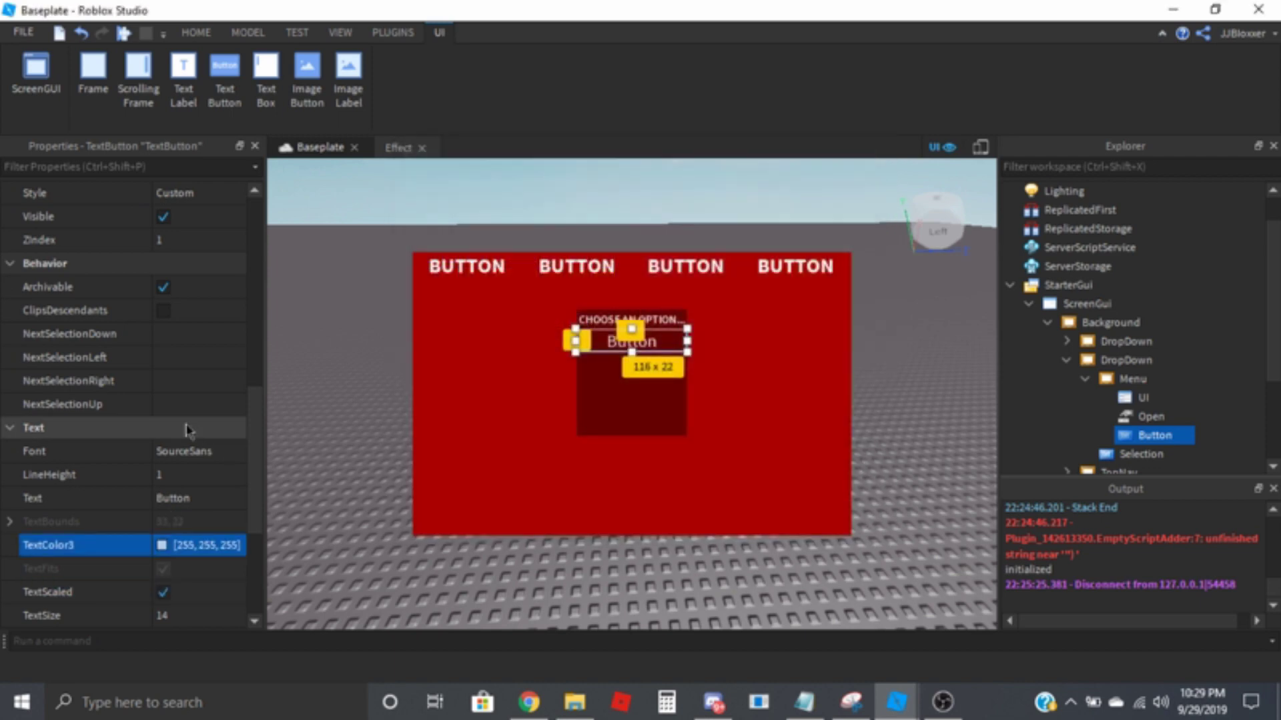
# Set the Button's font to SourceSansSemibold and its text to BUTTON.
pyautogui.click(194, 451)
pyautogui.click(196, 452)
pyautogui.scroll(-2, 203, 573)
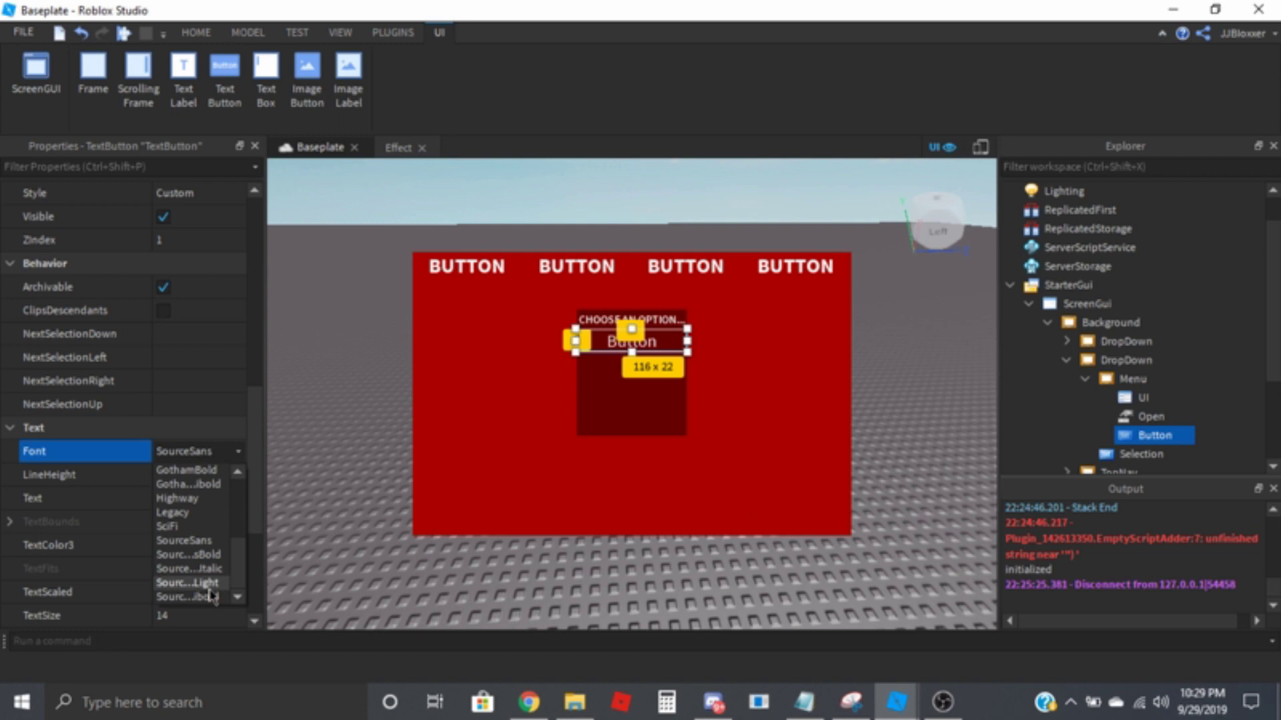
pyautogui.click(200, 595)
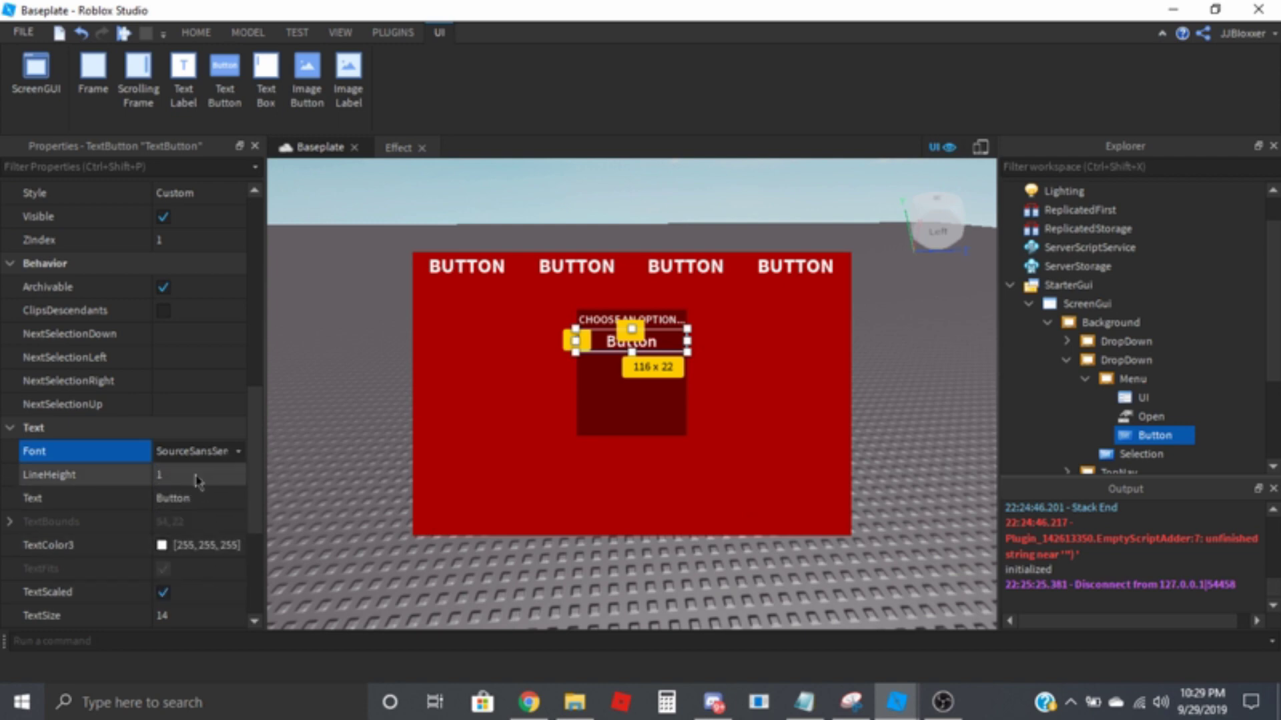
pyautogui.click(183, 499)
pyautogui.write('BUTT')
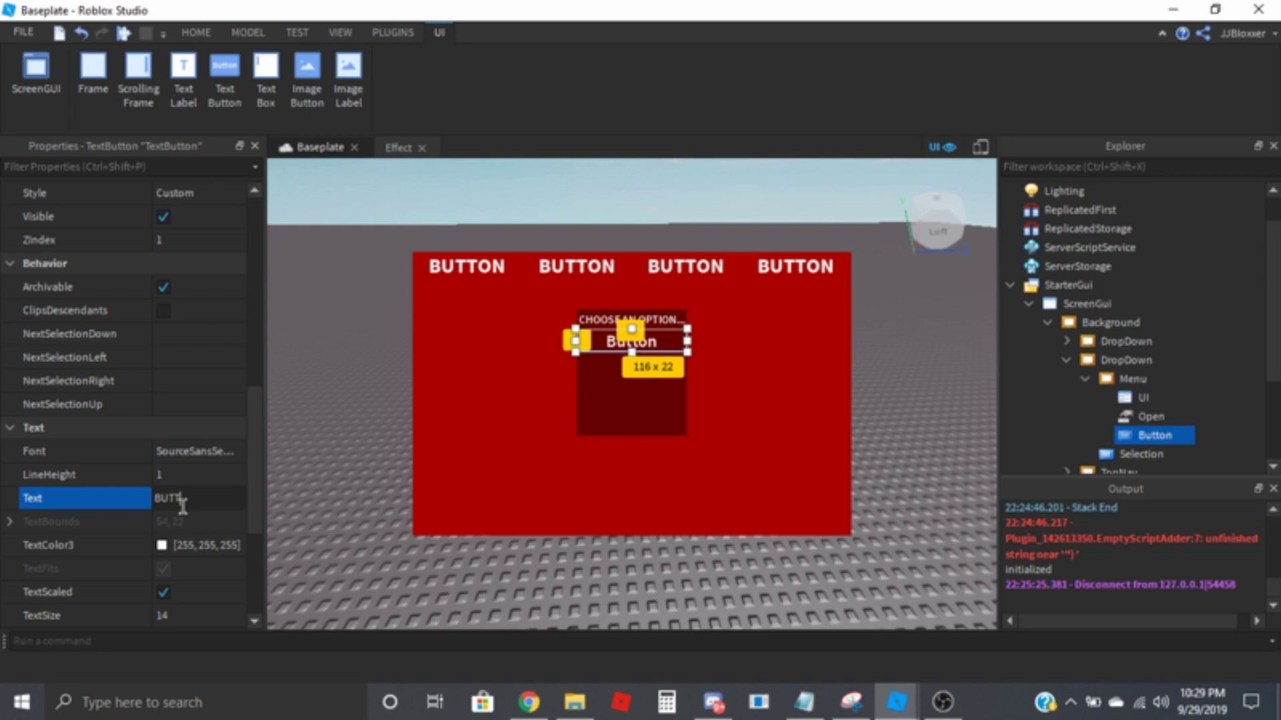
pyautogui.press('Return')
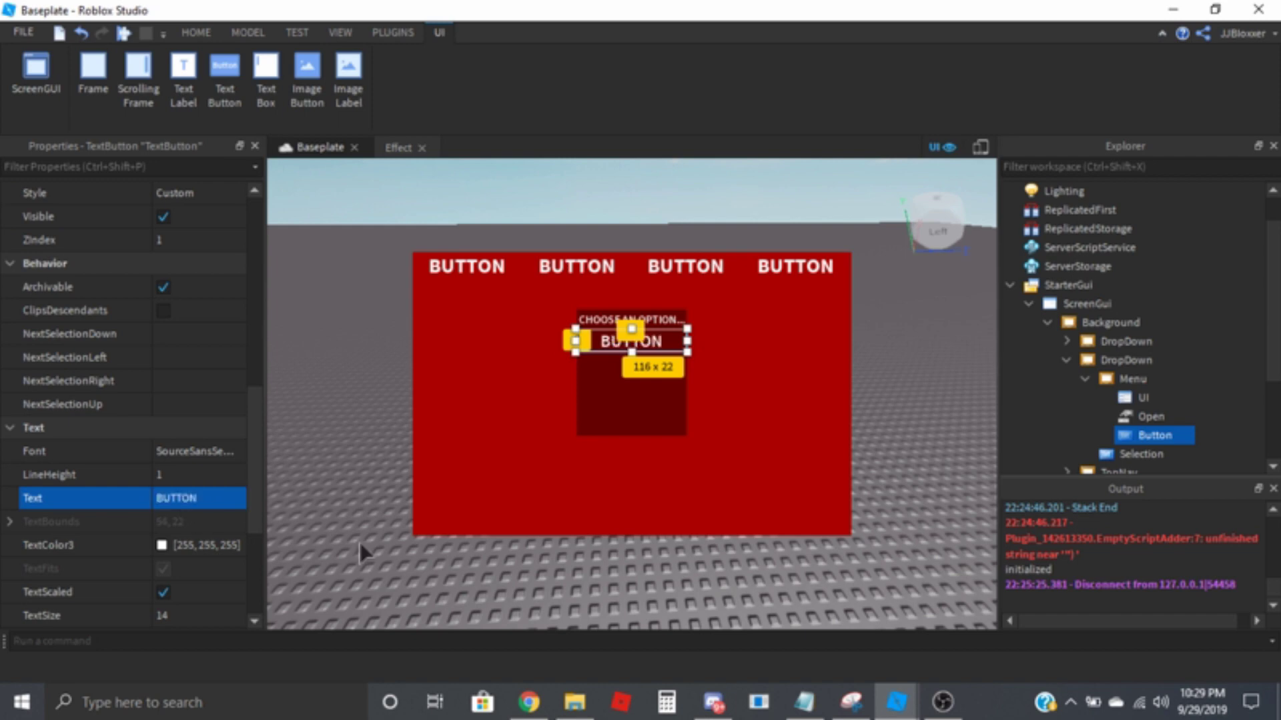
# Duplicate the Button, then duplicate both copies to get four Buttons.
pyautogui.rightClick(1152, 437)
pyautogui.click(1114, 81)
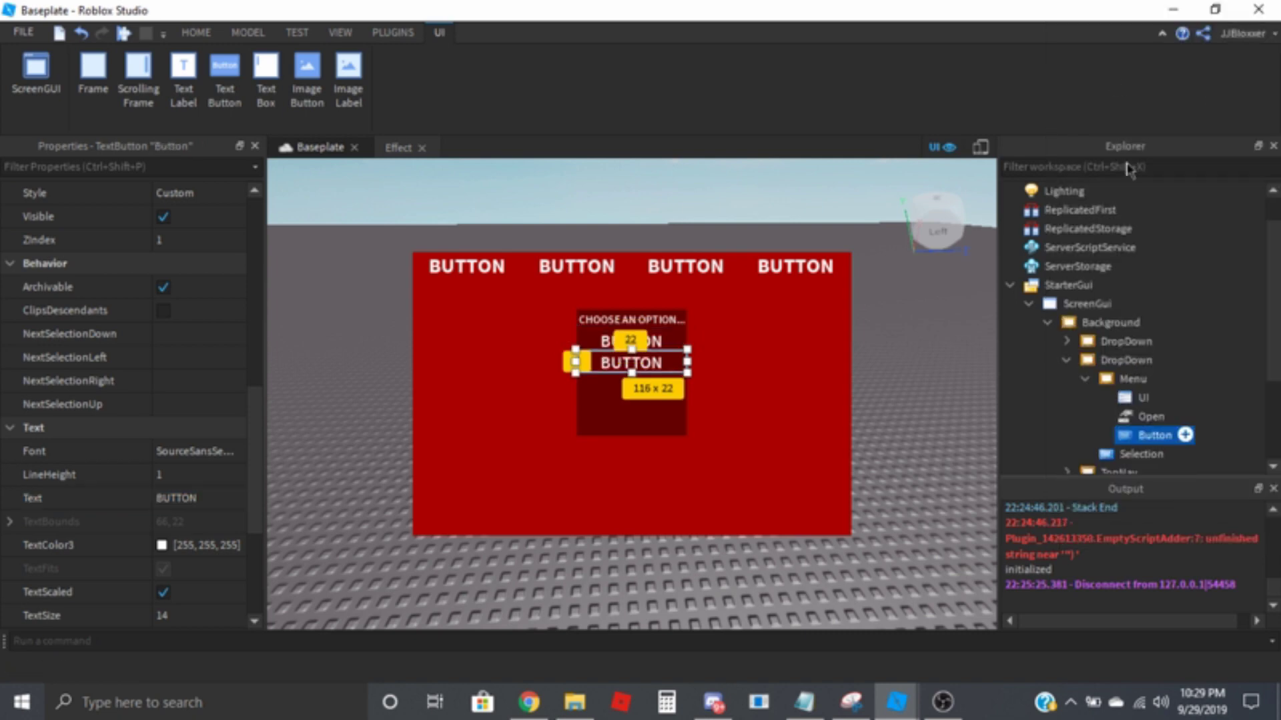
pyautogui.click(1154, 435)
pyautogui.keyDown('shift'); pyautogui.click(1155, 454); pyautogui.keyUp('shift')
pyautogui.rightClick(1202, 199)
pyautogui.click(1132, 91)
# Duplicate one Button again for a fifth BUTTON entry under Menu.
pyautogui.click(1156, 417)
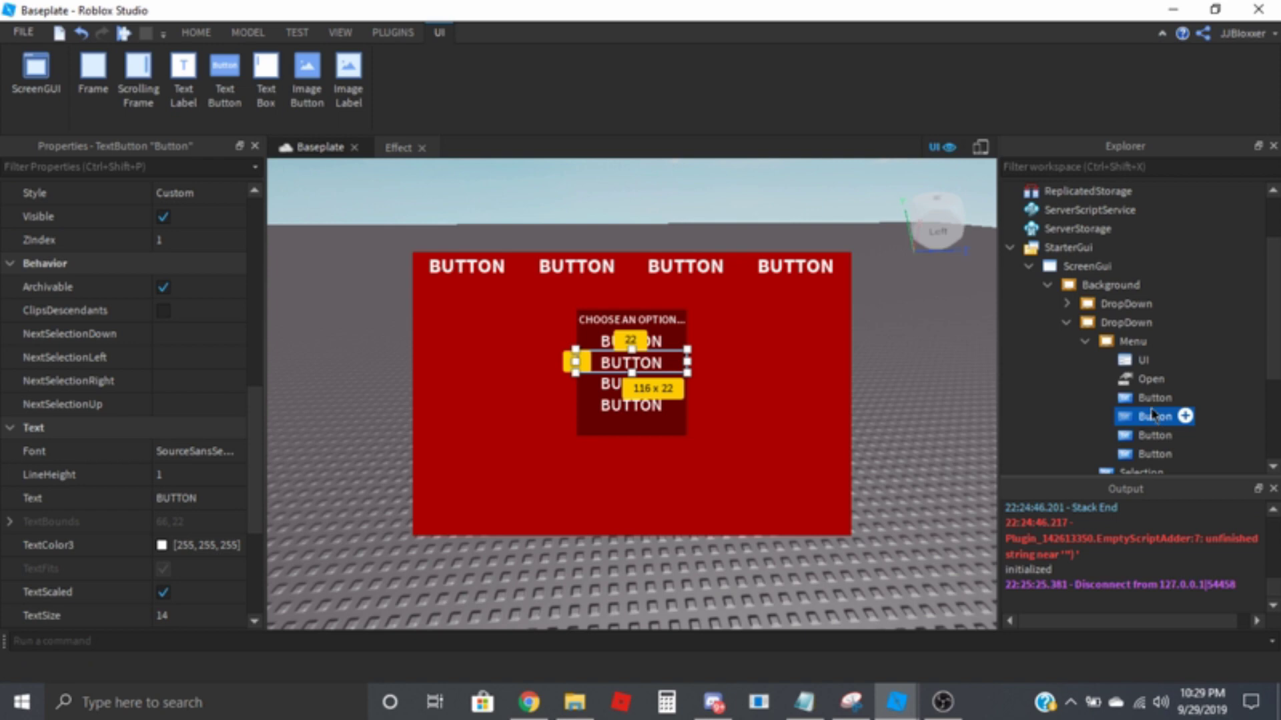
pyautogui.rightClick(1152, 421)
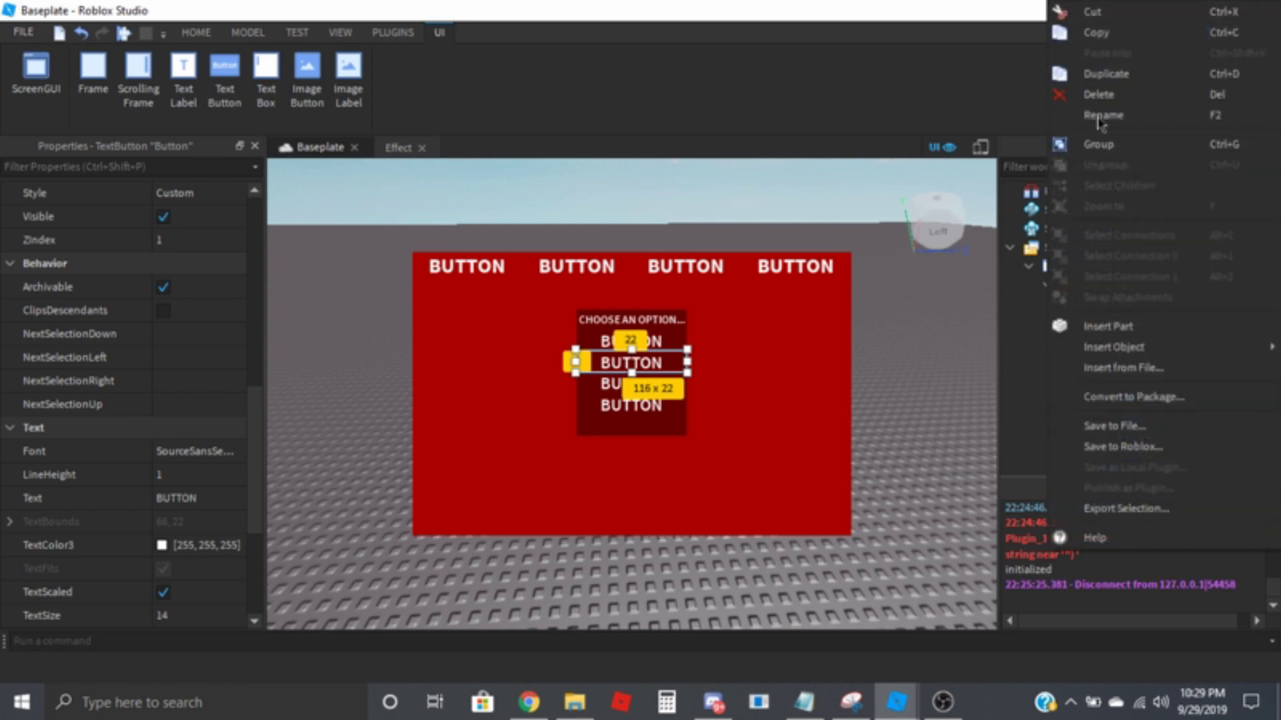
pyautogui.click(1125, 79)
pyautogui.click(1176, 377)
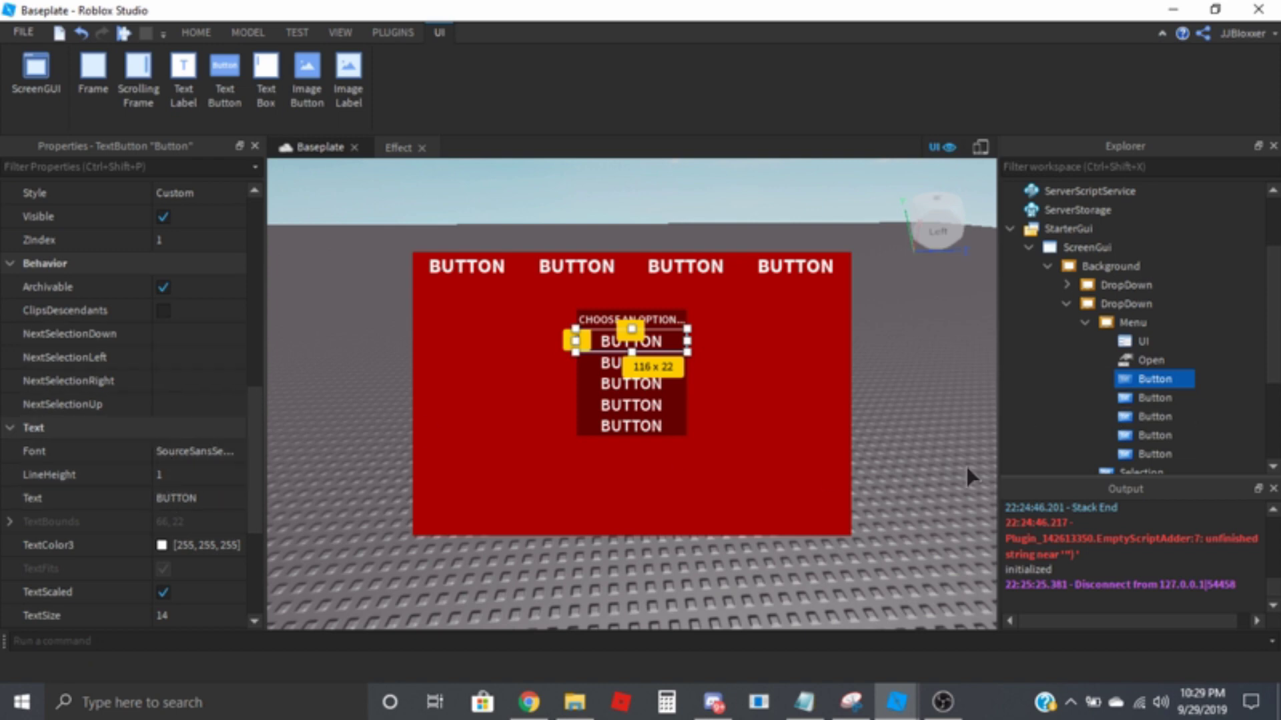
pyautogui.click(1174, 397)
pyautogui.scroll(2, 120, 330)
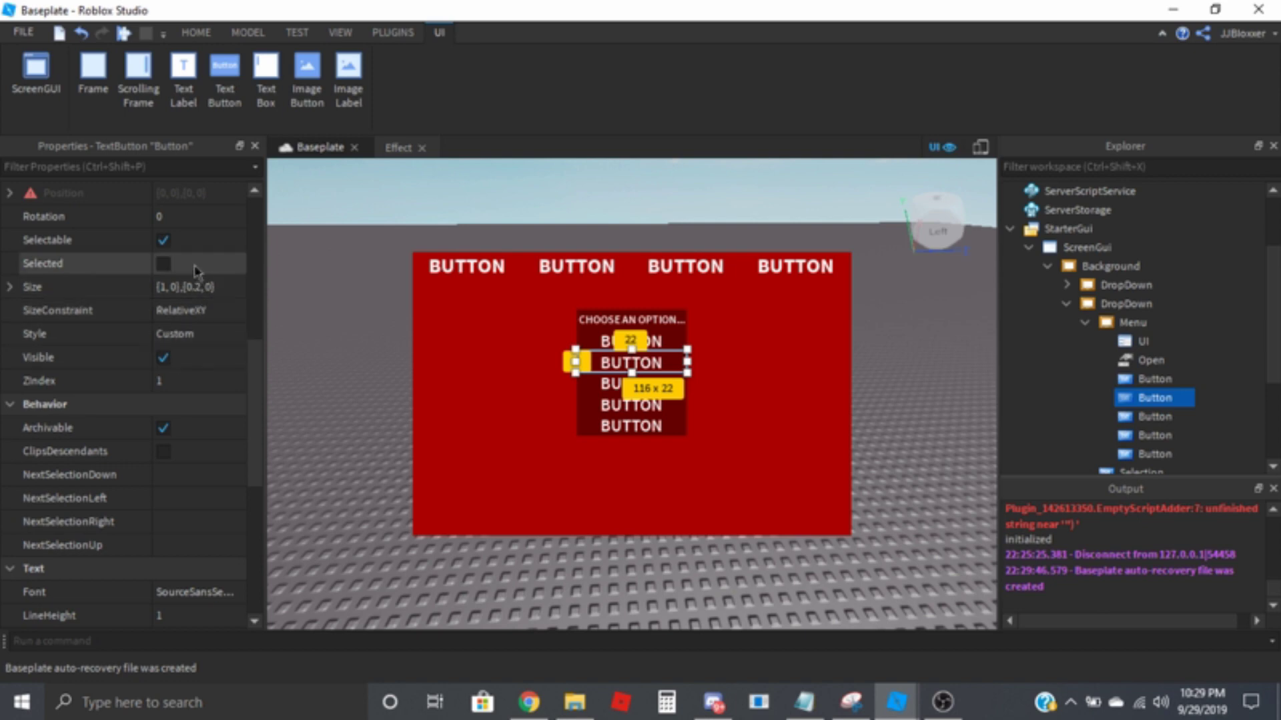
pyautogui.scroll(3, 172, 319)
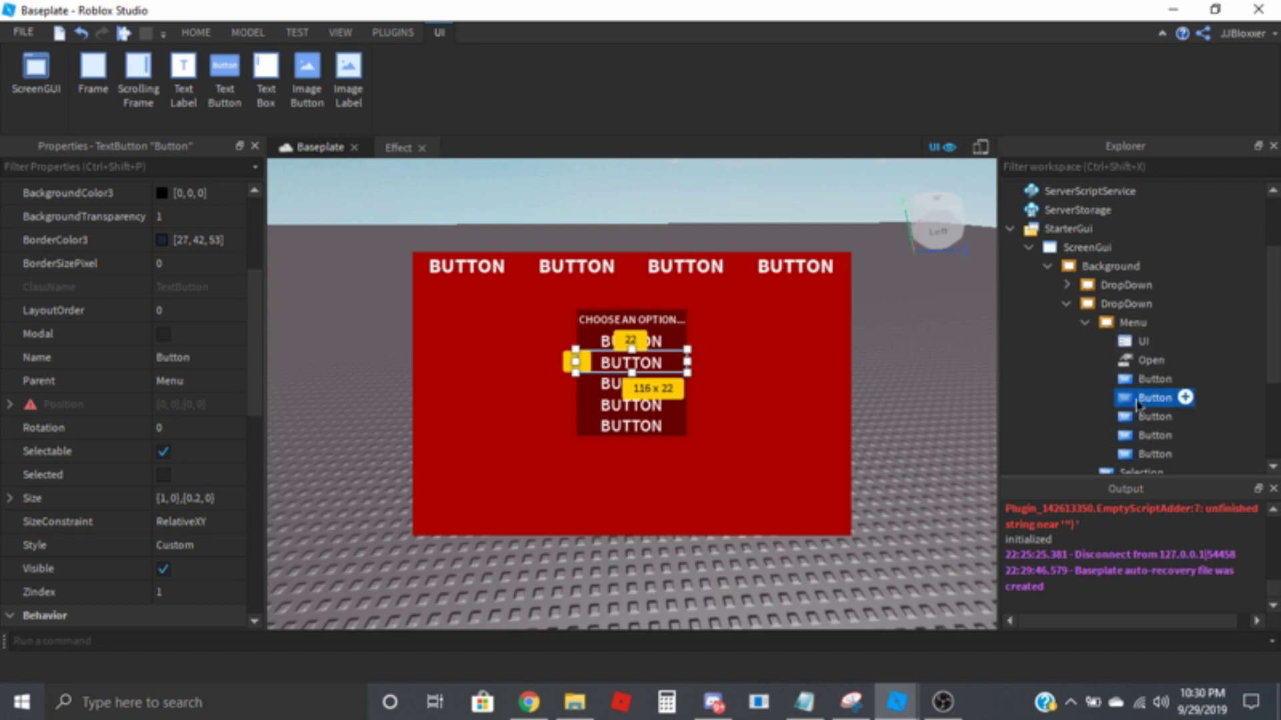
# Switch Visible off on all five Buttons and collapse the Menu node in Explorer.
pyautogui.click(1145, 380)
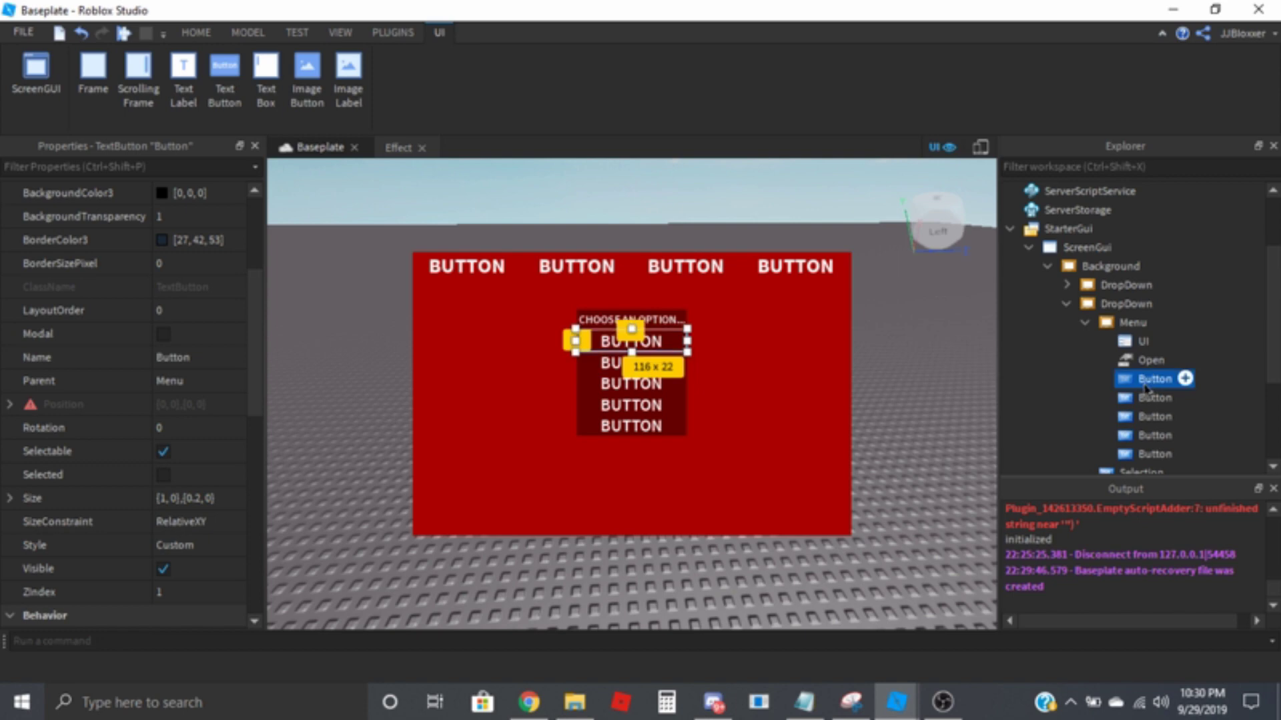
pyautogui.keyDown('shift'); pyautogui.click(1154, 454); pyautogui.keyUp('shift')
pyautogui.scroll(-1, 69, 498)
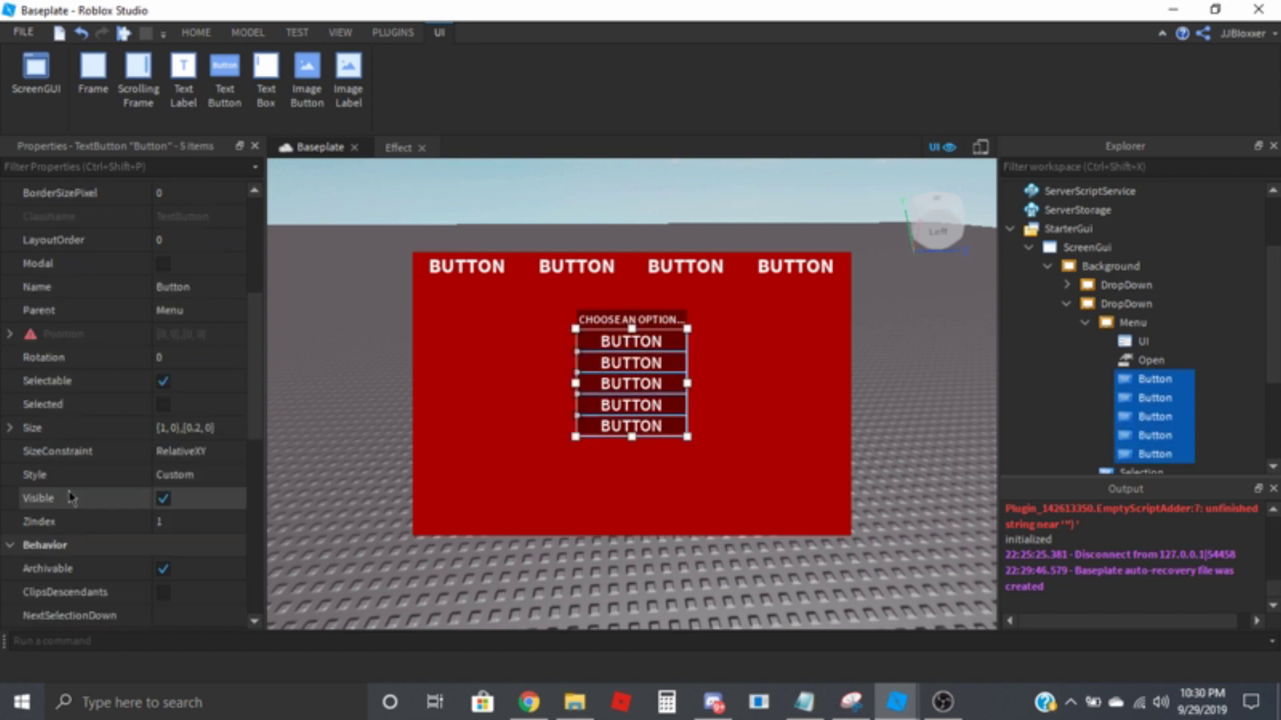
pyautogui.click(163, 499)
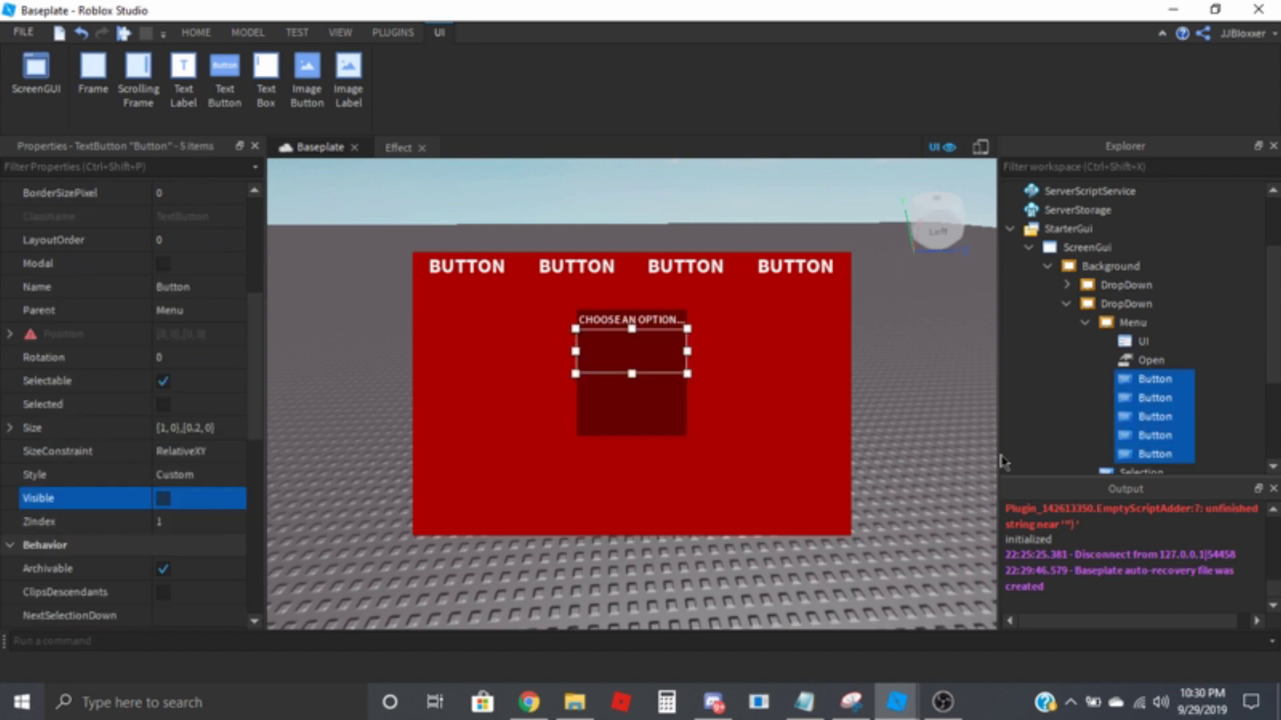
pyautogui.click(1141, 361)
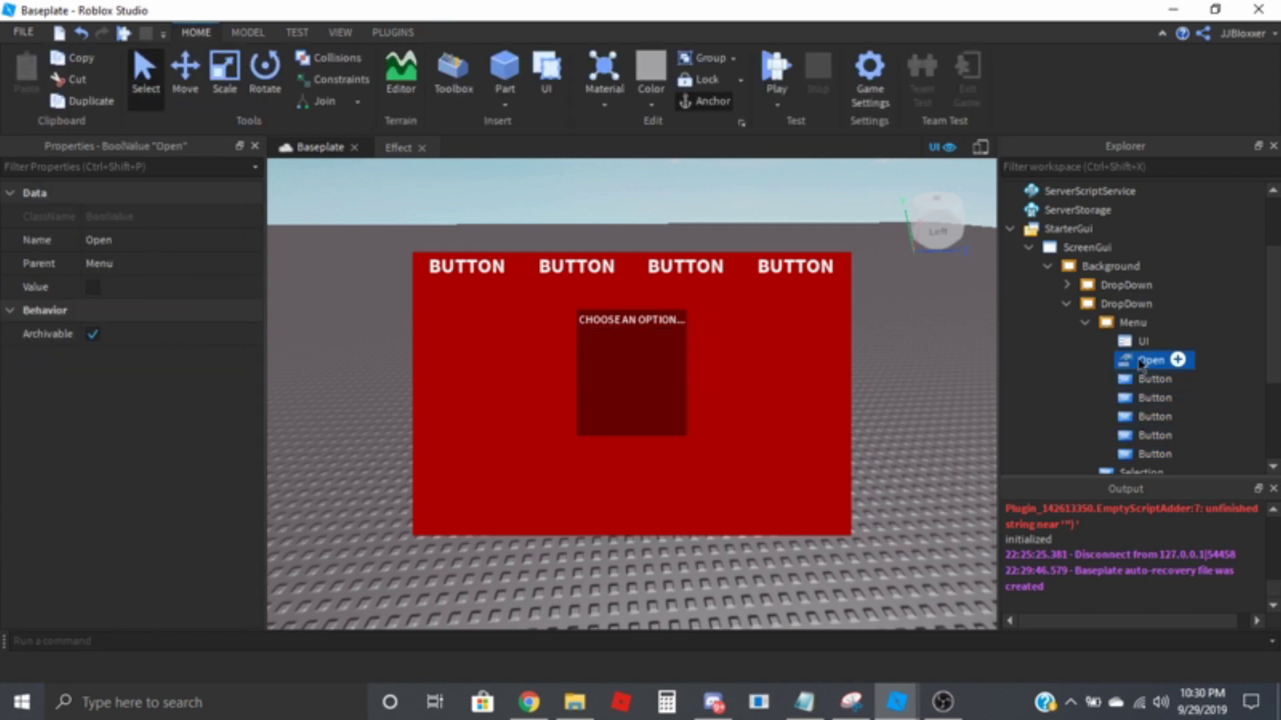
pyautogui.click(1086, 322)
# Insert a LocalScript into the second DropDown via the 'loc' search and select it.
pyautogui.click(1165, 304)
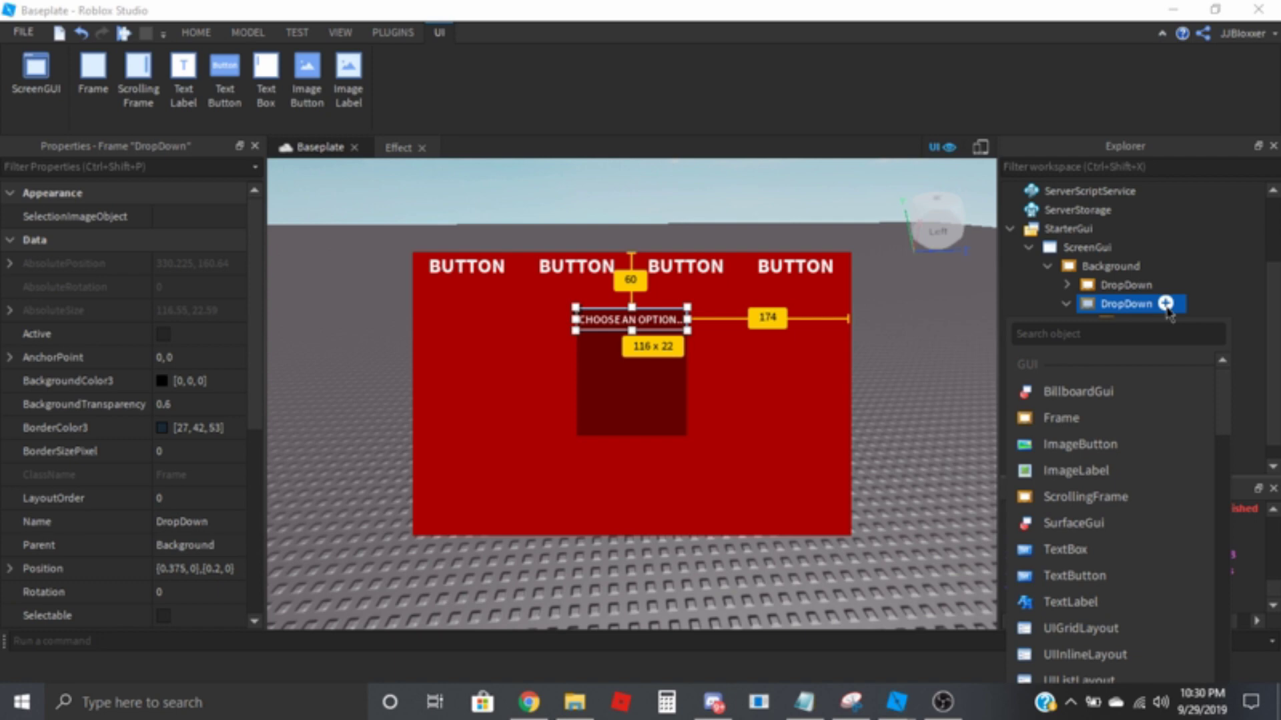
pyautogui.write('loc')
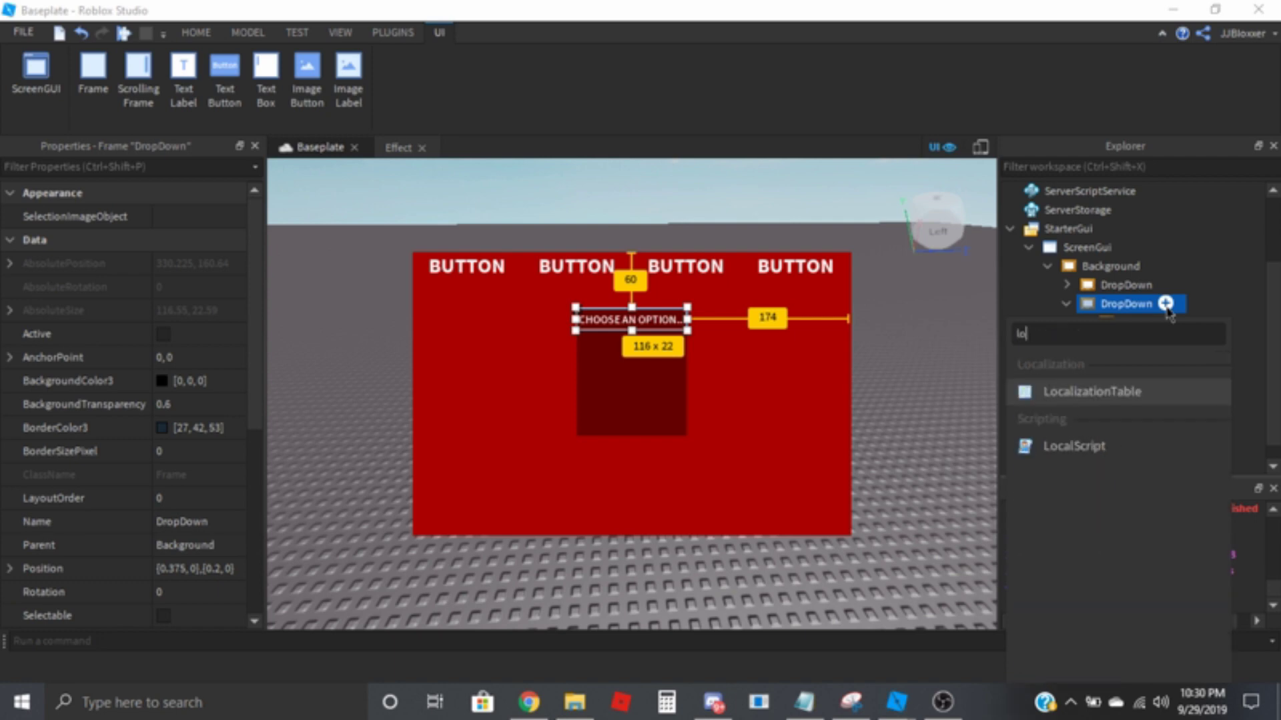
pyautogui.click(1092, 472)
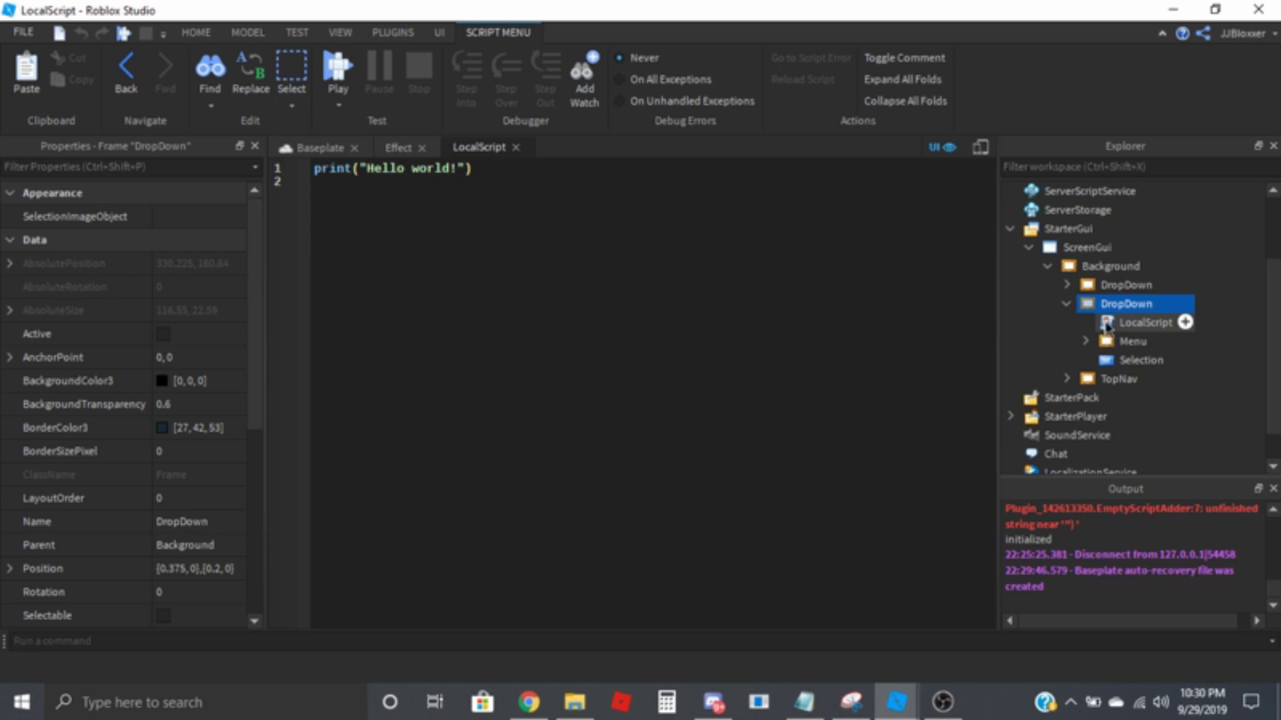
pyautogui.click(1134, 324)
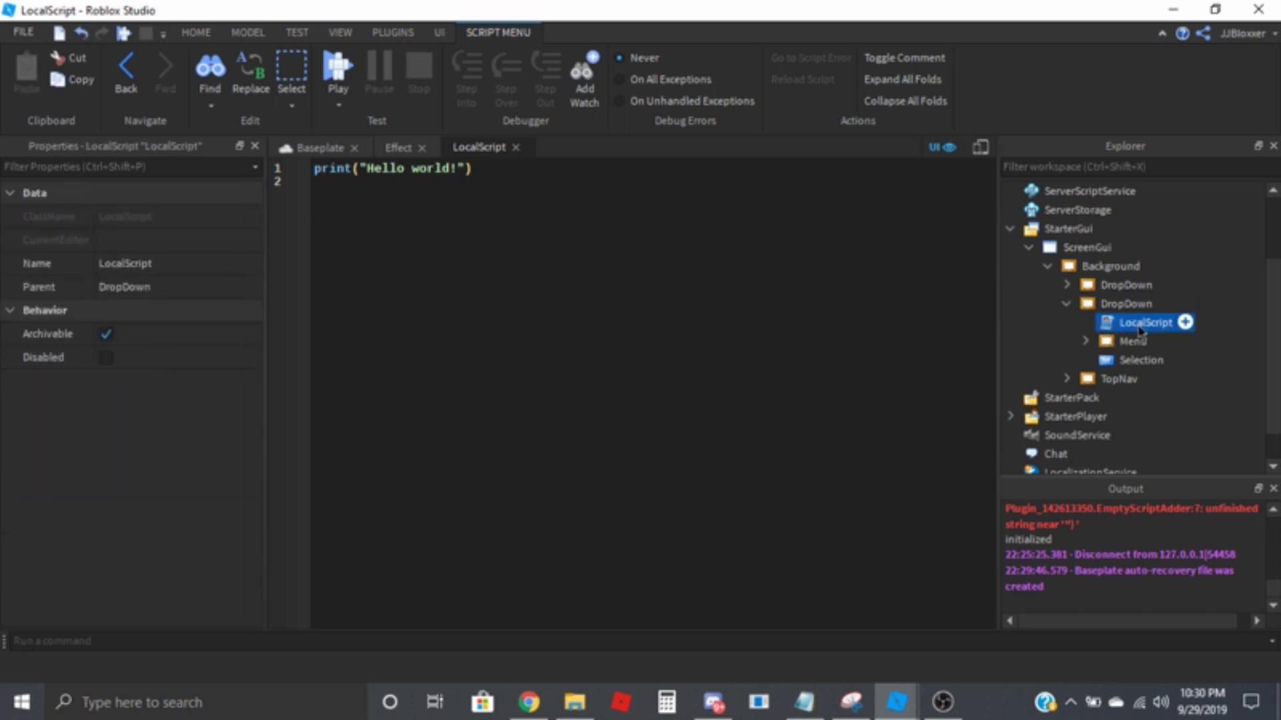